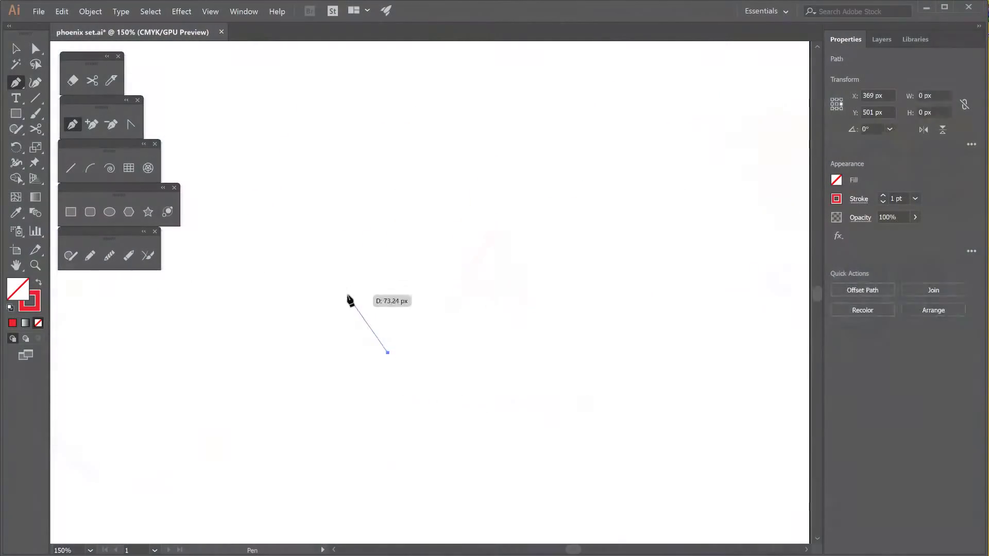
Step: Draw a zigzag wing line with a 20 pt red stroke on the left of the canvas
{"action": "left_click", "coordinate": [346, 295]}
{"action": "left_click", "coordinate": [420, 320]}
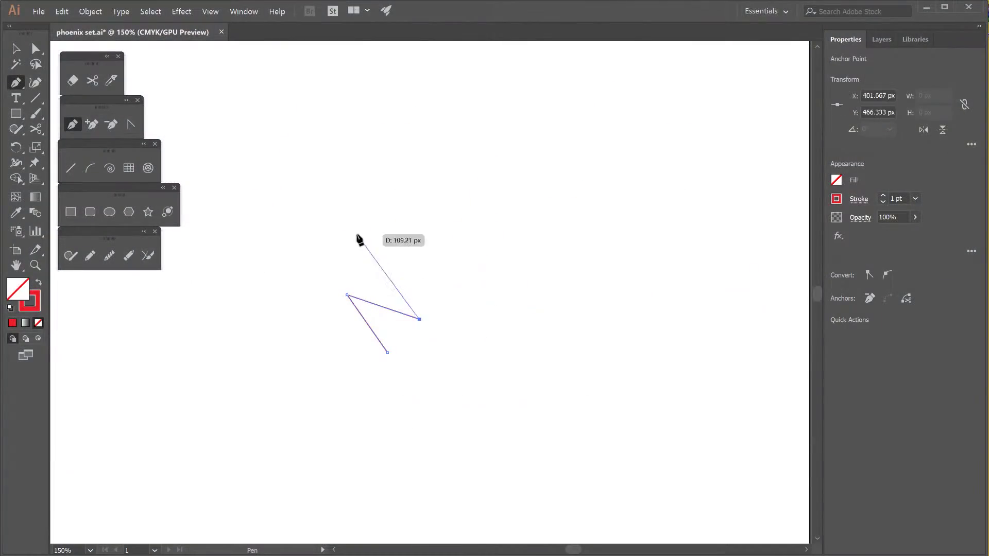
{"action": "left_click", "coordinate": [577, 355]}
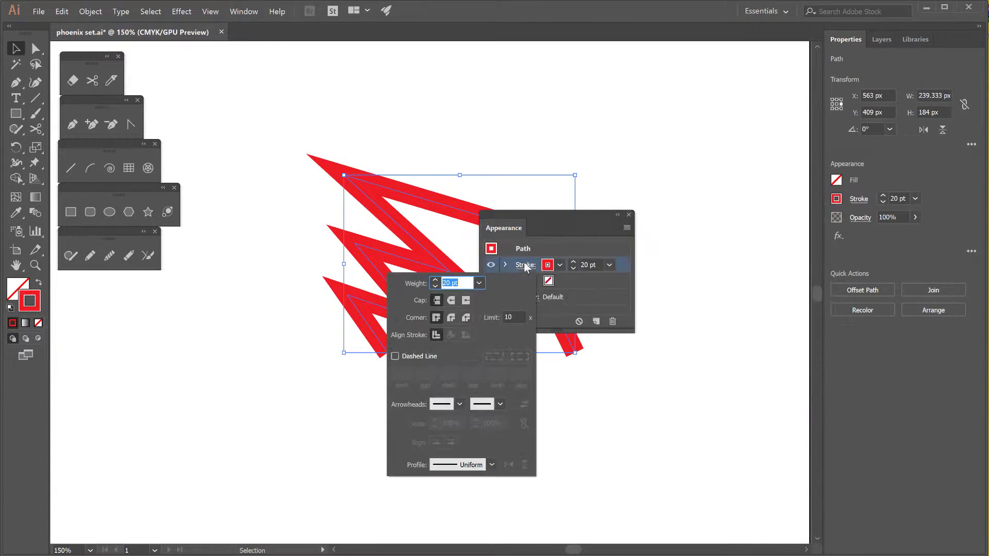
Step: Bend the zigzag's edges and tail into smooth curves to form the flame wing
{"action": "left_click", "coordinate": [474, 215]}
{"action": "key", "text": "shift+grave"}
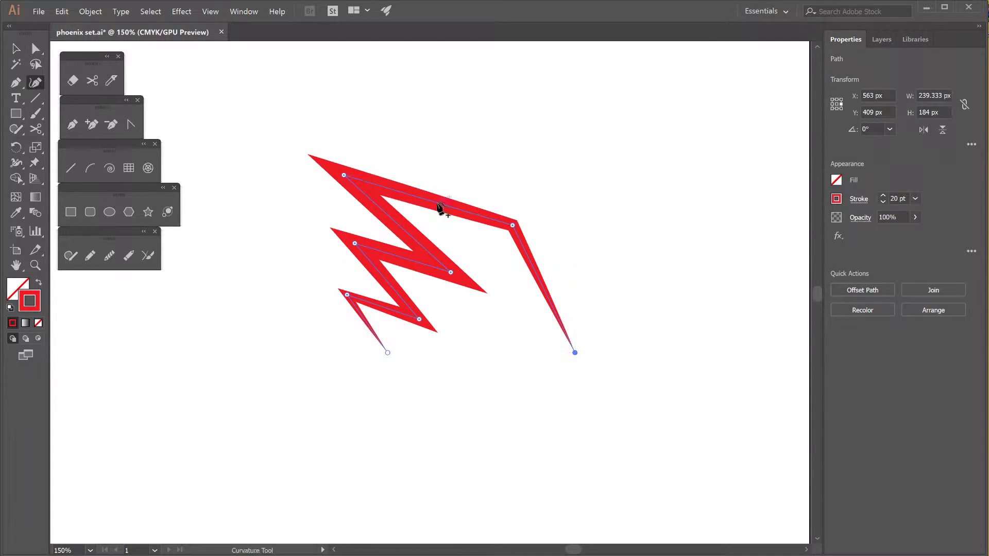
{"action": "left_click_drag", "start_coordinate": [538, 291], "coordinate": [531, 293]}
{"action": "left_click_drag", "start_coordinate": [449, 205], "coordinate": [445, 185]}
{"action": "left_click_drag", "start_coordinate": [401, 226], "coordinate": [395, 233]}
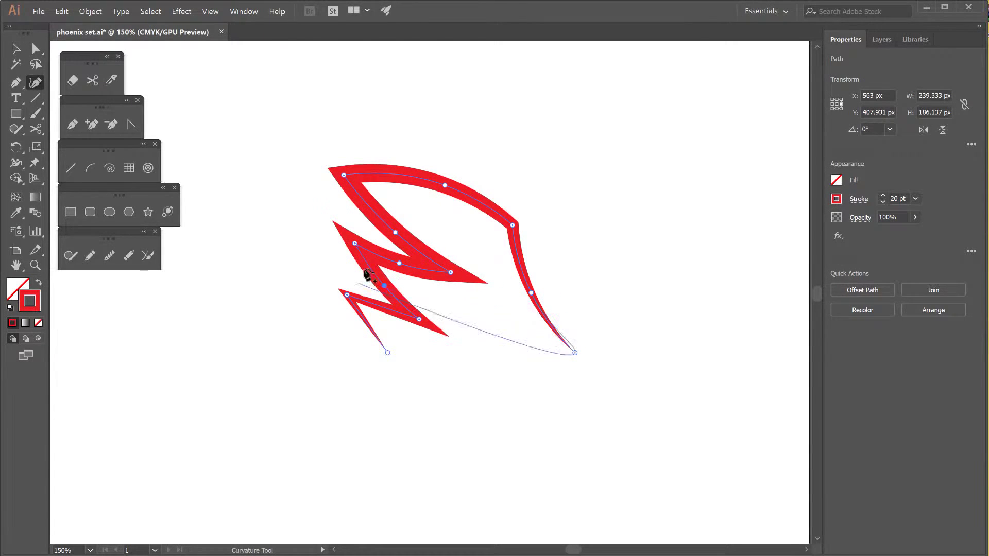
{"action": "left_click", "coordinate": [407, 353]}
{"action": "key", "text": "a"}
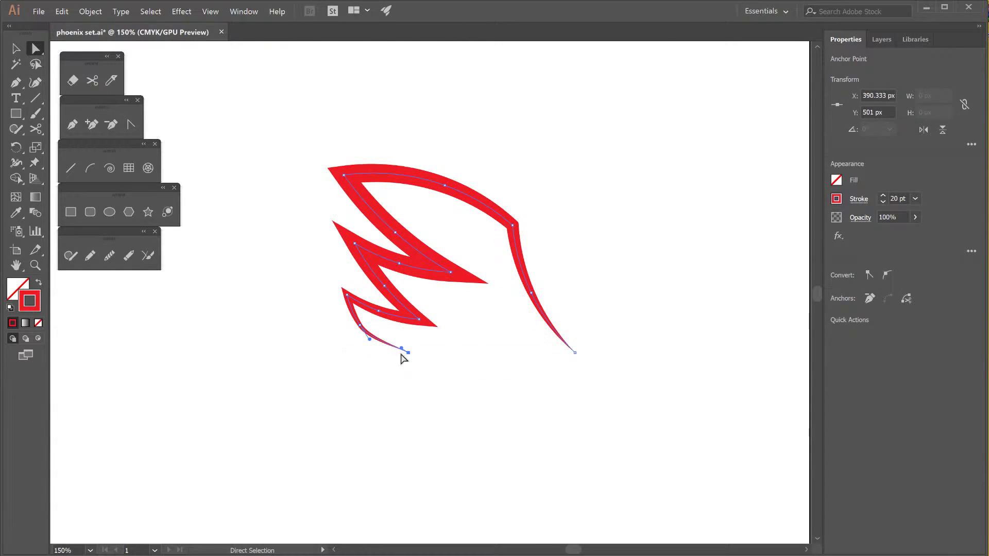
{"action": "key", "text": "shift+grave"}
{"action": "left_click_drag", "start_coordinate": [360, 325], "coordinate": [355, 331]}
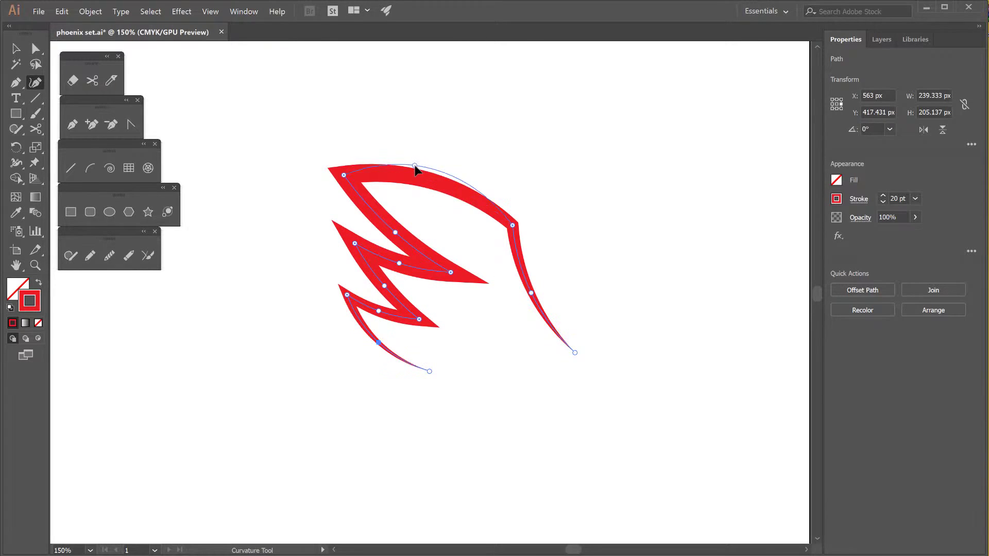
{"action": "left_click_drag", "start_coordinate": [415, 166], "coordinate": [444, 219]}
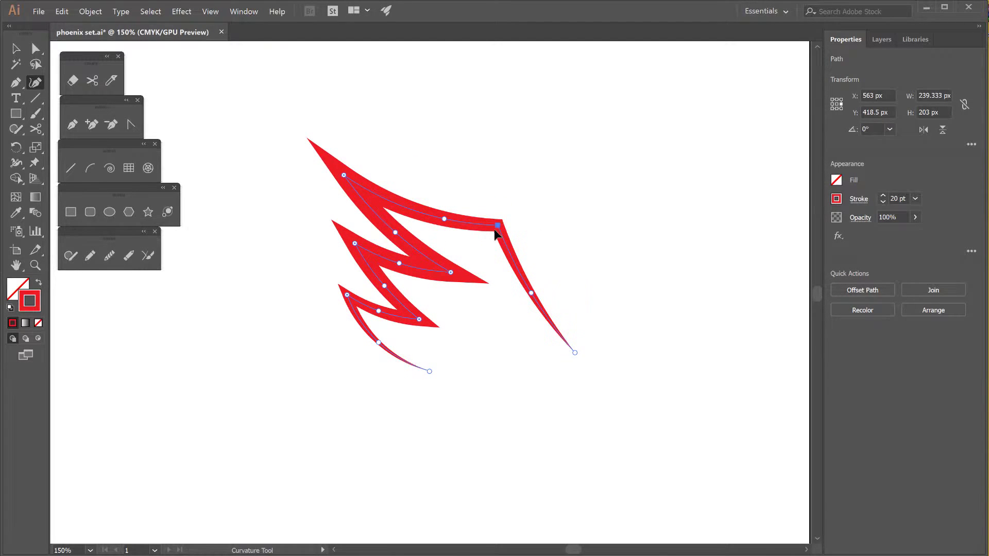
{"action": "key", "text": "Escape"}
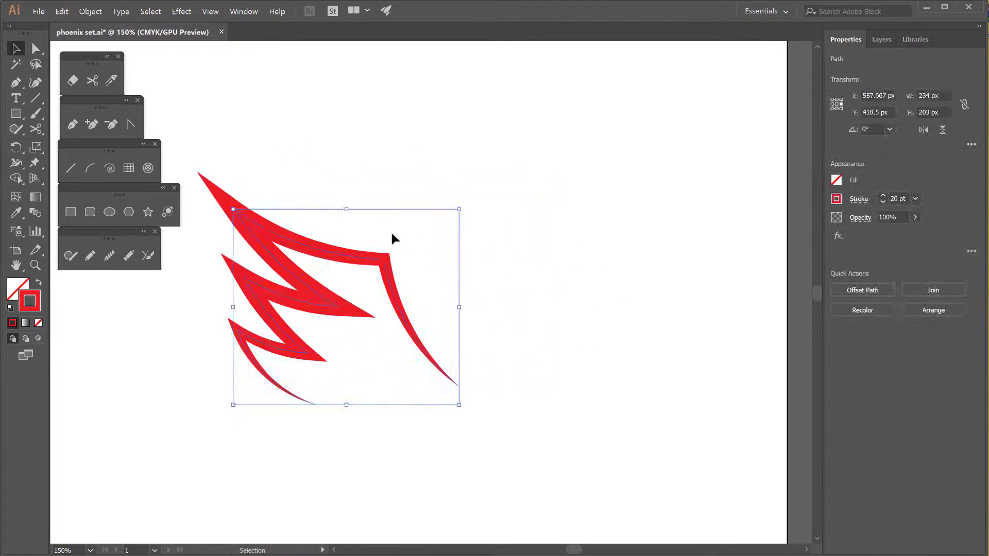
Step: Pan right and start a new zigzag path to the right of the wing
{"action": "left_click_drag", "start_coordinate": [583, 251], "coordinate": [477, 317]}
{"action": "key", "text": "p"}
{"action": "left_click", "coordinate": [509, 359]}
Step: Extend the new zigzag with six more points forming tall spikes to the right
{"action": "left_click", "coordinate": [543, 276]}
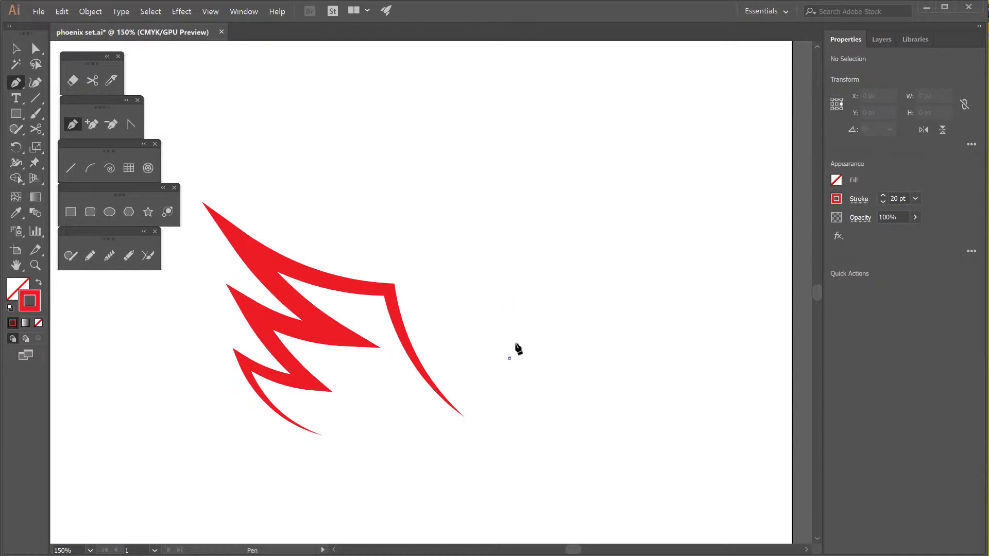
{"action": "left_click", "coordinate": [552, 345]}
{"action": "left_click", "coordinate": [634, 186]}
{"action": "left_click", "coordinate": [647, 324]}
{"action": "left_click", "coordinate": [720, 134]}
{"action": "left_click", "coordinate": [695, 331]}
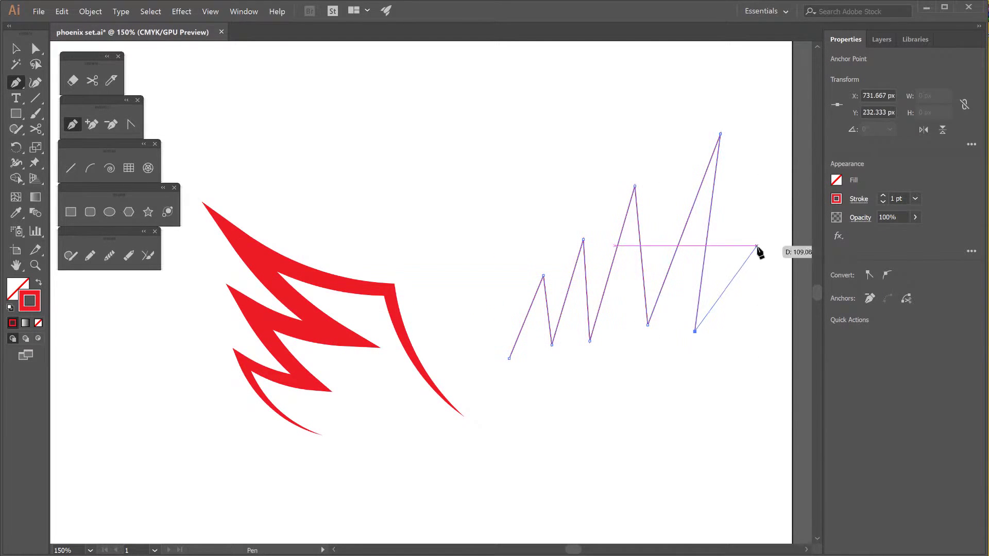
{"action": "key", "text": "v"}
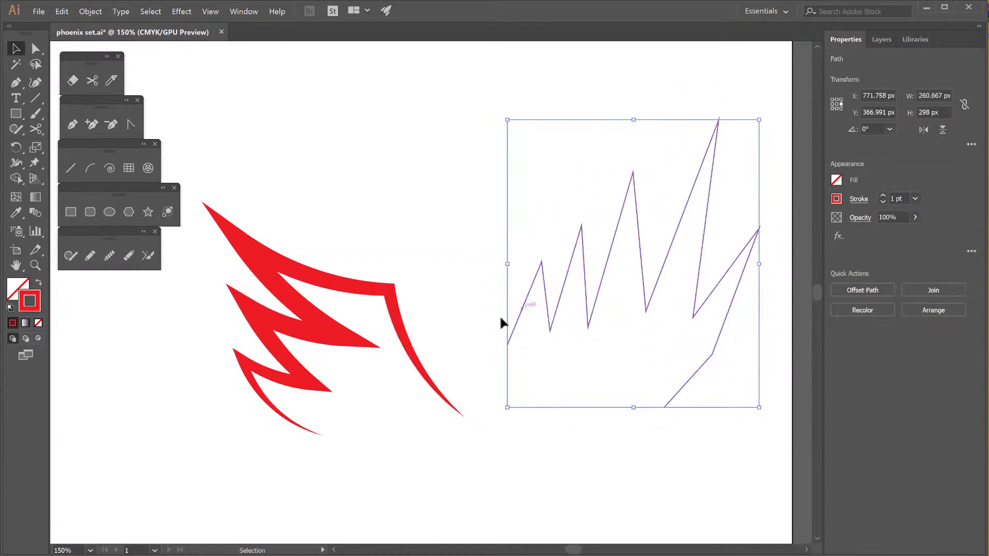
Step: Give the zigzag the thick red stroke and curve its right-hand spikes
{"action": "key", "text": "shift+grave"}
{"action": "left_click", "coordinate": [578, 414]}
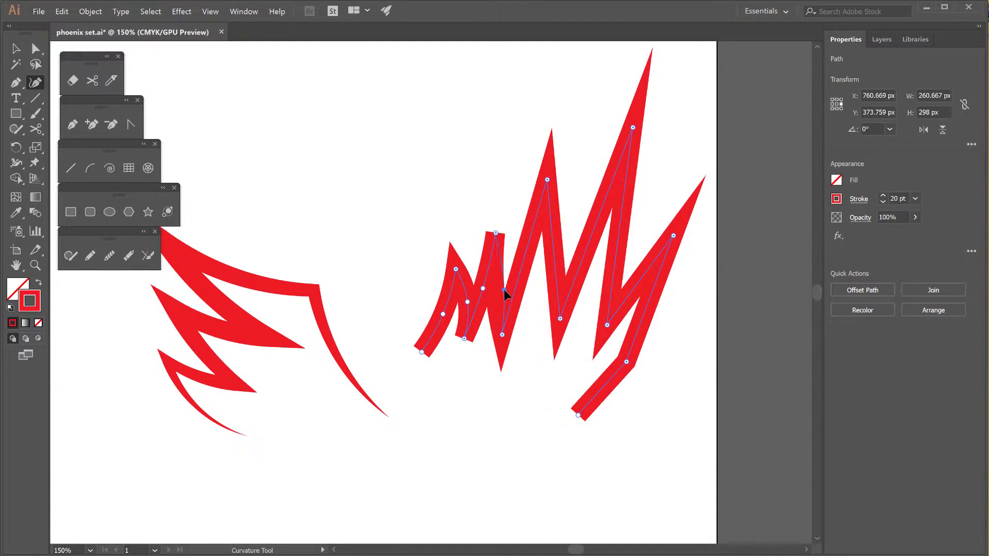
{"action": "left_click_drag", "start_coordinate": [592, 230], "coordinate": [586, 215]}
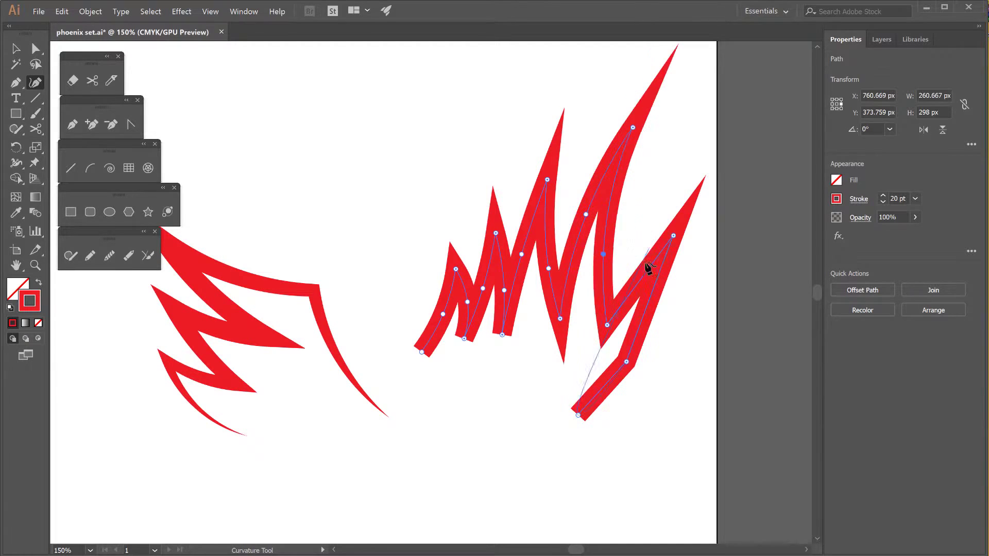
{"action": "left_click", "coordinate": [639, 264]}
{"action": "left_click", "coordinate": [638, 308]}
Step: Apply a tapered width profile to the flame's stroke
{"action": "key", "text": "v"}
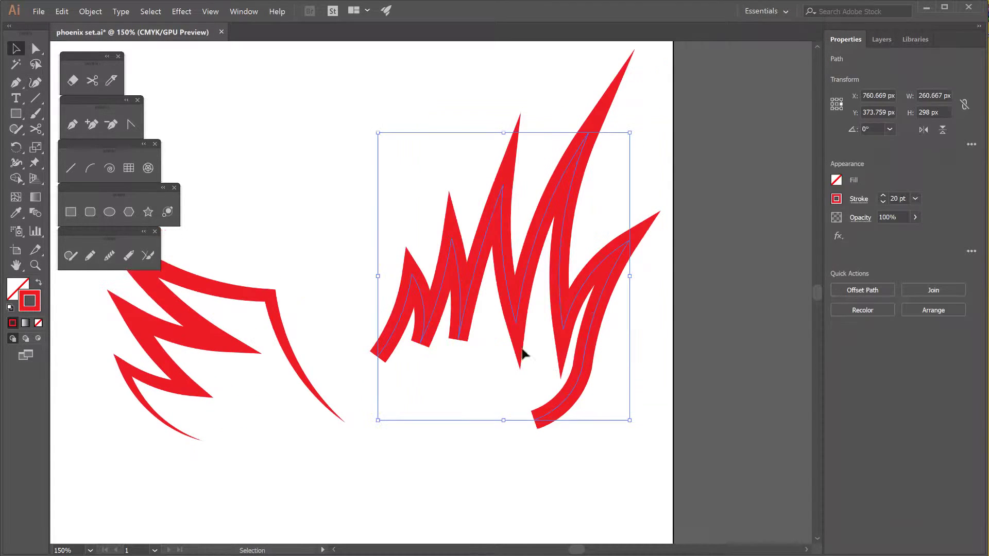
{"action": "left_click", "coordinate": [858, 199]}
{"action": "left_click", "coordinate": [971, 251]}
{"action": "left_click", "coordinate": [526, 265]}
{"action": "left_click", "coordinate": [492, 464]}
{"action": "key", "text": "Escape"}
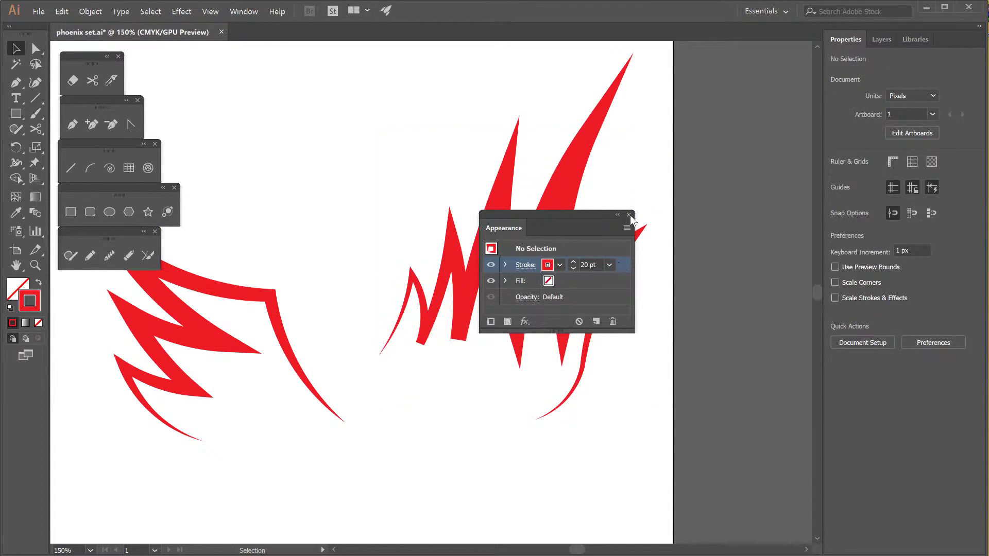
Step: Add a curve point to the middle spike and recheck the stroke options
{"action": "key", "text": "shift+grave"}
{"action": "left_click", "coordinate": [564, 304]}
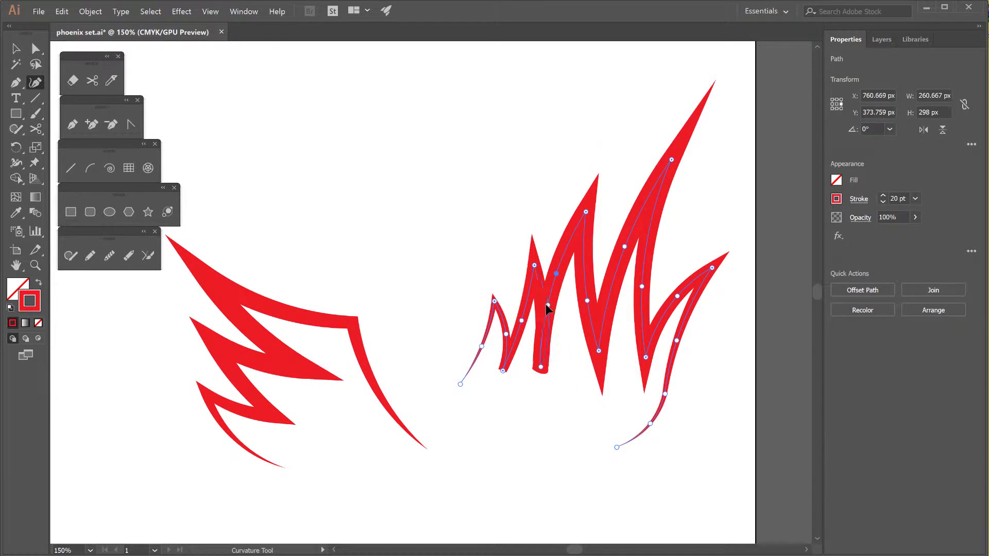
{"action": "left_click", "coordinate": [560, 316]}
{"action": "left_click", "coordinate": [859, 198]}
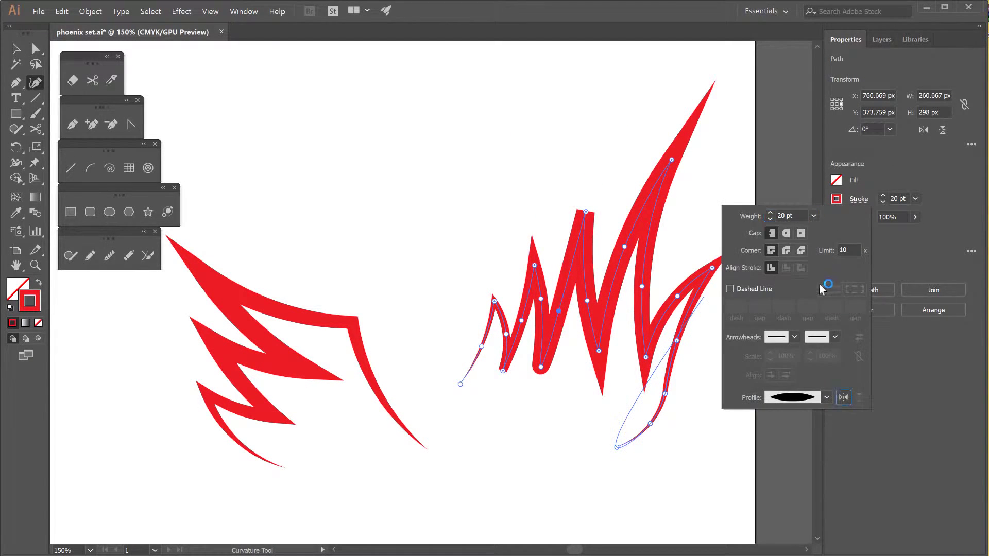
{"action": "key", "text": "Escape"}
{"action": "mouse_move", "coordinate": [585, 297]}
{"action": "left_mouse_down"}
{"action": "mouse_move", "coordinate": [608, 289]}
{"action": "mouse_move", "coordinate": [620, 241]}
{"action": "mouse_move", "coordinate": [617, 255]}
{"action": "left_mouse_up"}
Step: Raise and lengthen the middle spike's bottom point so it ends sharp
{"action": "left_click_drag", "start_coordinate": [621, 343], "coordinate": [629, 314]}
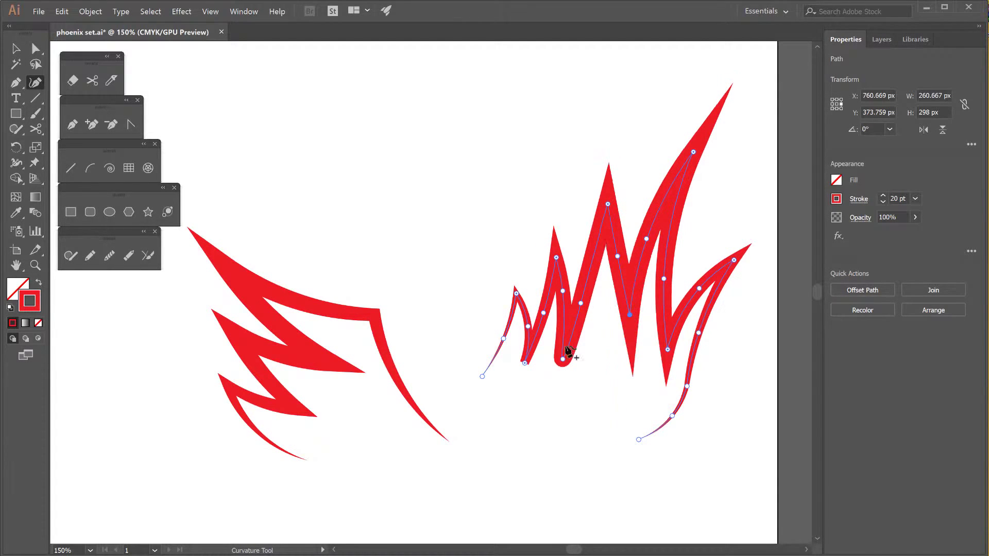
{"action": "key", "text": "a"}
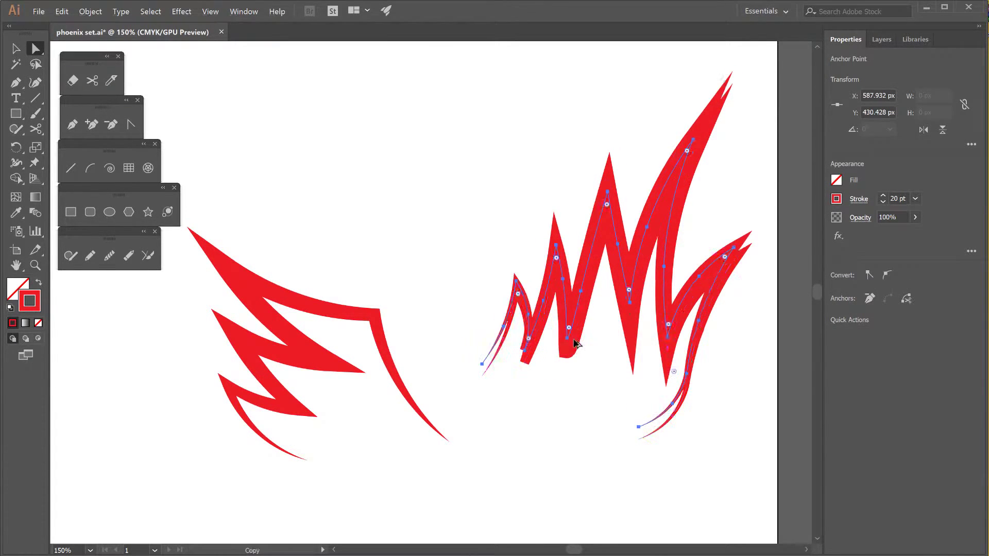
{"action": "key", "text": "ctrl+equal"}
{"action": "key", "text": "ctrl+equal"}
{"action": "mouse_move", "coordinate": [486, 270]}
{"action": "left_mouse_down"}
{"action": "mouse_move", "coordinate": [405, 307]}
{"action": "mouse_move", "coordinate": [344, 302]}
{"action": "mouse_move", "coordinate": [357, 333]}
{"action": "mouse_move", "coordinate": [317, 322]}
{"action": "mouse_move", "coordinate": [335, 334]}
{"action": "mouse_move", "coordinate": [404, 267]}
{"action": "left_mouse_up"}
{"action": "key", "text": "ctrl+equal"}
{"action": "key", "text": "ctrl+equal"}
{"action": "key", "text": "ctrl+equal"}
{"action": "key", "text": "ctrl+minus"}
{"action": "key", "text": "shift+grave"}
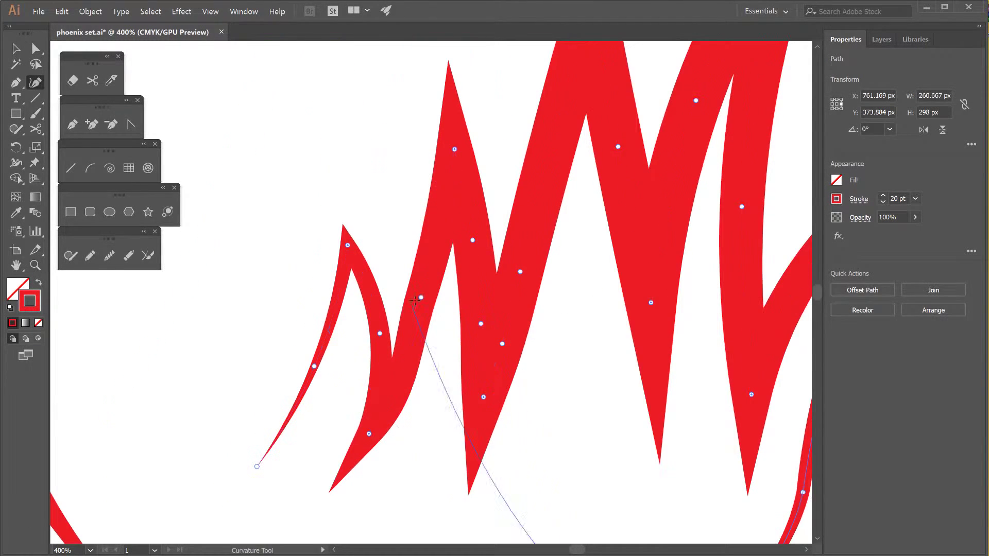
{"action": "key", "text": "v"}
{"action": "key", "text": "ctrl+shift+a"}
{"action": "key", "text": "ctrl+minus"}
{"action": "key", "text": "ctrl+minus"}
{"action": "key", "text": "ctrl+minus"}
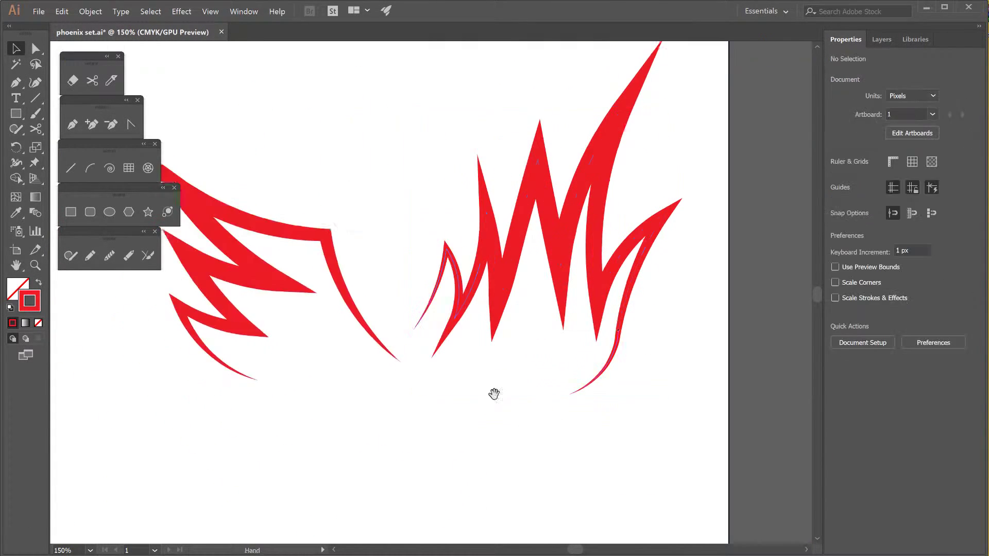
Step: Draw a closed head outline below the wings with a 1 pt stroke
{"action": "left_click_drag", "start_coordinate": [494, 394], "coordinate": [487, 353]}
{"action": "left_click_drag", "start_coordinate": [444, 425], "coordinate": [436, 378]}
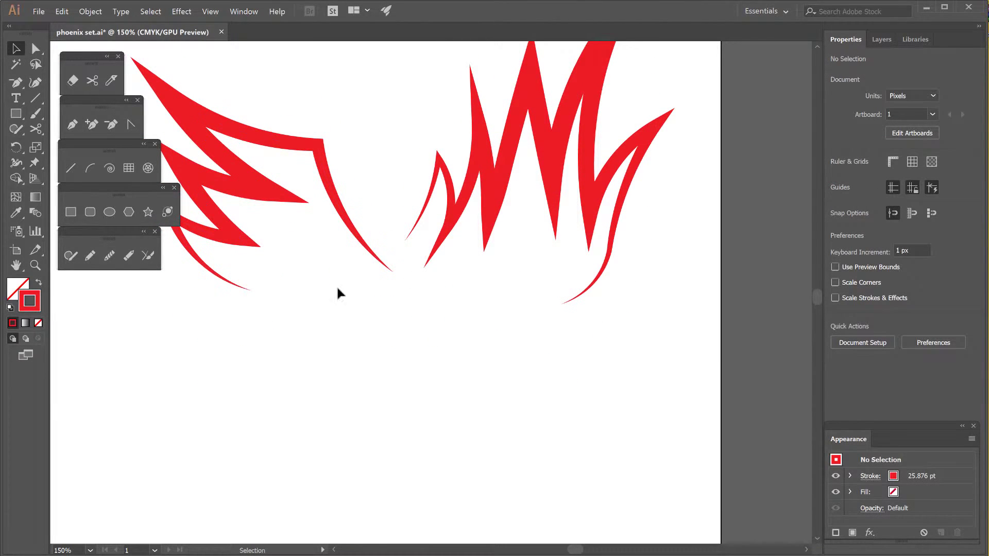
{"action": "left_click", "coordinate": [65, 125]}
{"action": "left_click", "coordinate": [424, 330]}
{"action": "left_click_drag", "start_coordinate": [477, 336], "coordinate": [509, 354]}
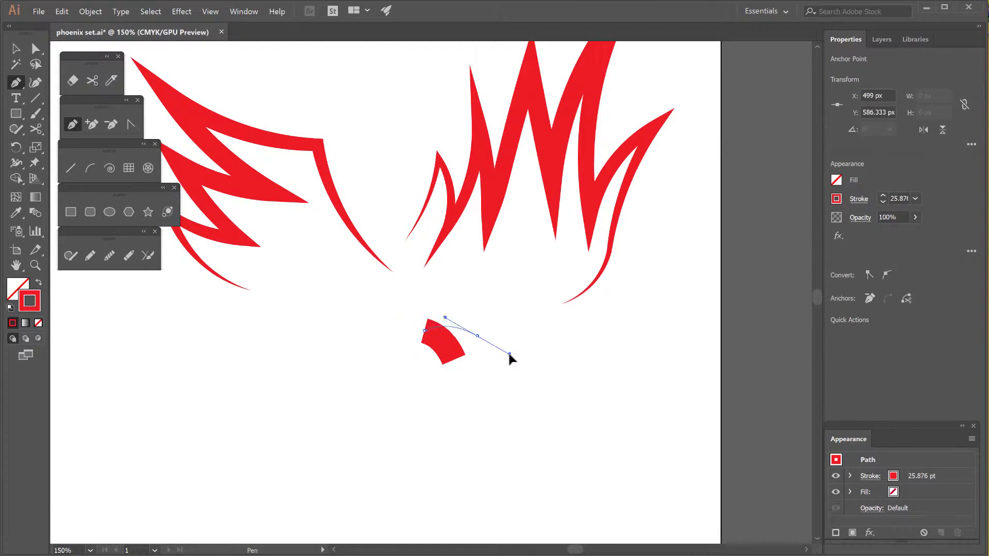
{"action": "left_click", "coordinate": [915, 198]}
{"action": "left_click", "coordinate": [901, 240]}
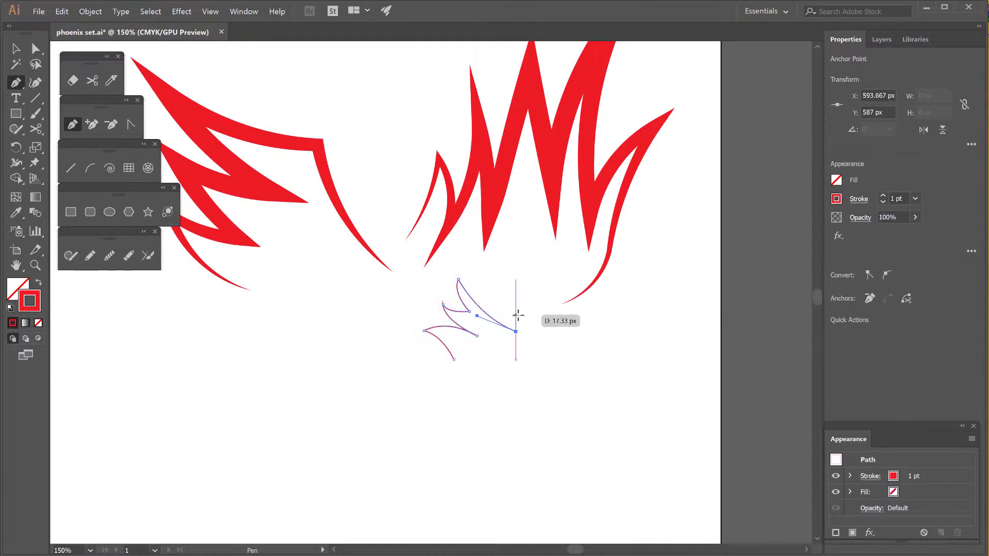
{"action": "left_click", "coordinate": [455, 362]}
Step: Move the head's bottom point and turn its red stroke into a red fill
{"action": "key", "text": "v"}
{"action": "left_click", "coordinate": [537, 352]}
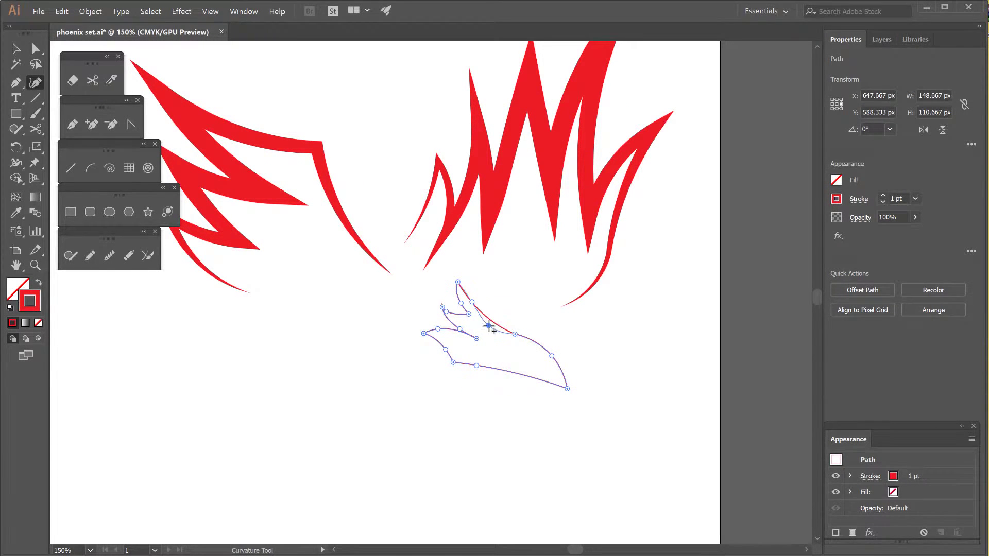
{"action": "left_click_drag", "start_coordinate": [567, 389], "coordinate": [579, 398]}
{"action": "key", "text": "shift+x"}
{"action": "scroll", "coordinate": [511, 375], "scroll_direction": "down", "scroll_amount": 1}
{"action": "key", "text": "v"}
Step: Bulge the head's upper edge and lower its pointed tip
{"action": "left_click", "coordinate": [510, 320]}
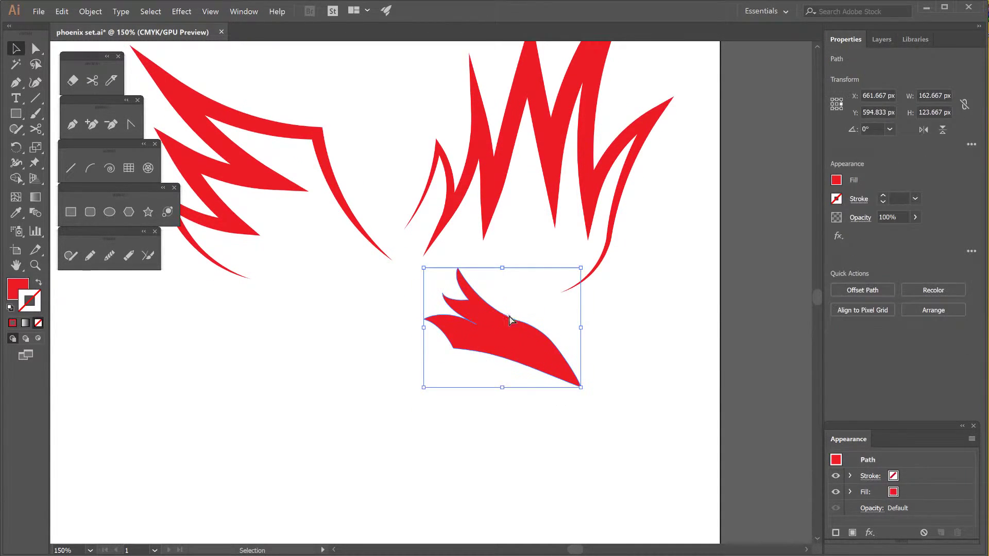
{"action": "key", "text": "a"}
{"action": "left_click", "coordinate": [443, 293]}
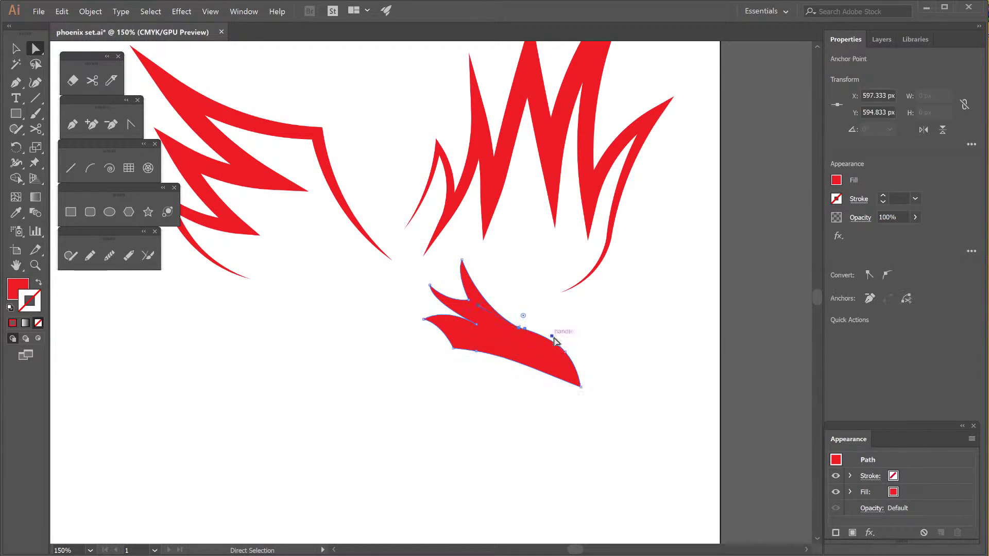
{"action": "mouse_move", "coordinate": [552, 336]}
{"action": "left_mouse_down"}
{"action": "mouse_move", "coordinate": [571, 361]}
{"action": "mouse_move", "coordinate": [587, 419]}
{"action": "left_mouse_up"}
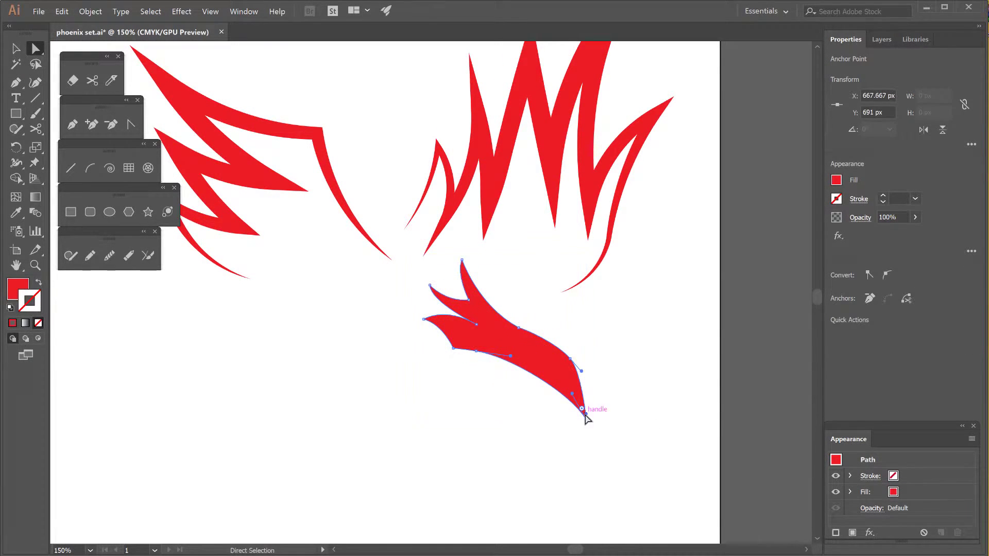
{"action": "scroll", "coordinate": [585, 413], "scroll_direction": "up", "scroll_amount": 3}
{"action": "scroll", "coordinate": [424, 354], "scroll_direction": "down", "scroll_amount": 3}
{"action": "key", "text": "ctrl+shift+a"}
Step: Draw a white oval, then move, shrink and rotate it onto the head
{"action": "key", "text": "v"}
{"action": "key", "text": "l"}
{"action": "left_click_drag", "start_coordinate": [331, 342], "coordinate": [426, 438]}
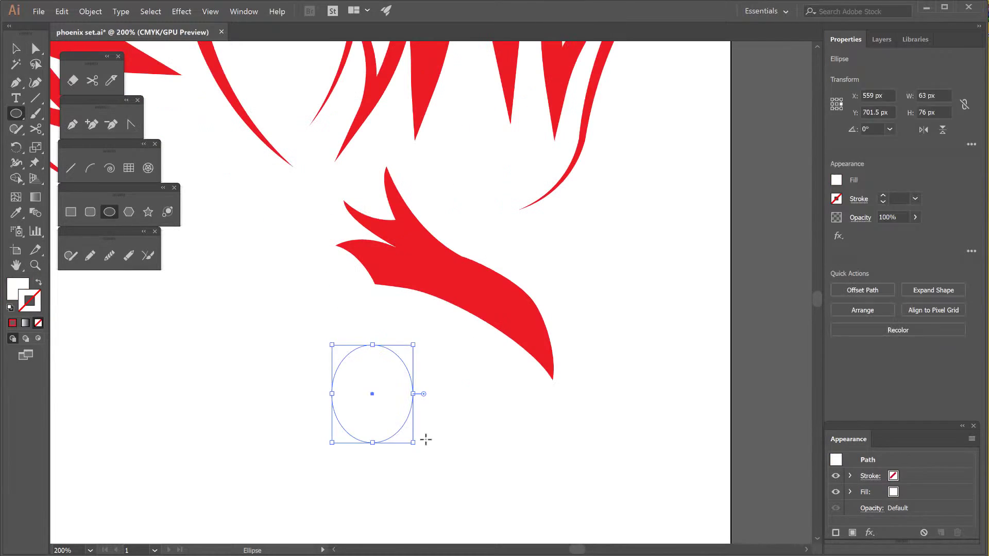
{"action": "mouse_move", "coordinate": [371, 386]}
{"action": "left_mouse_down"}
{"action": "mouse_move", "coordinate": [551, 397]}
{"action": "mouse_move", "coordinate": [484, 323]}
{"action": "left_mouse_up"}
{"action": "key", "text": "r"}
{"action": "left_click_drag", "start_coordinate": [556, 330], "coordinate": [582, 355]}
{"action": "key", "text": "a"}
{"action": "left_click_drag", "start_coordinate": [518, 341], "coordinate": [543, 326]}
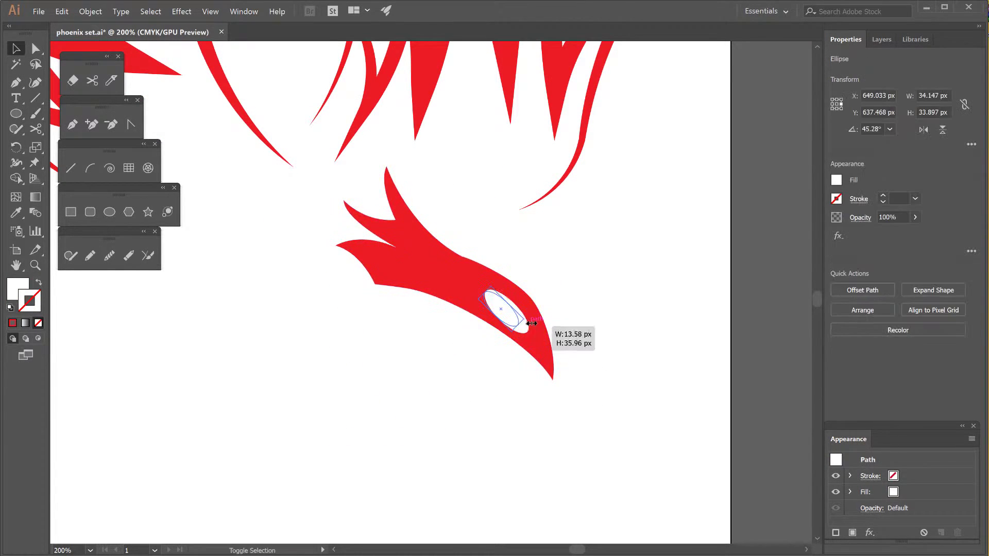
Step: Pull the oval's ends into sharp points and nudge the almond eye into place
{"action": "scroll", "coordinate": [579, 355], "scroll_direction": "up", "scroll_amount": 2}
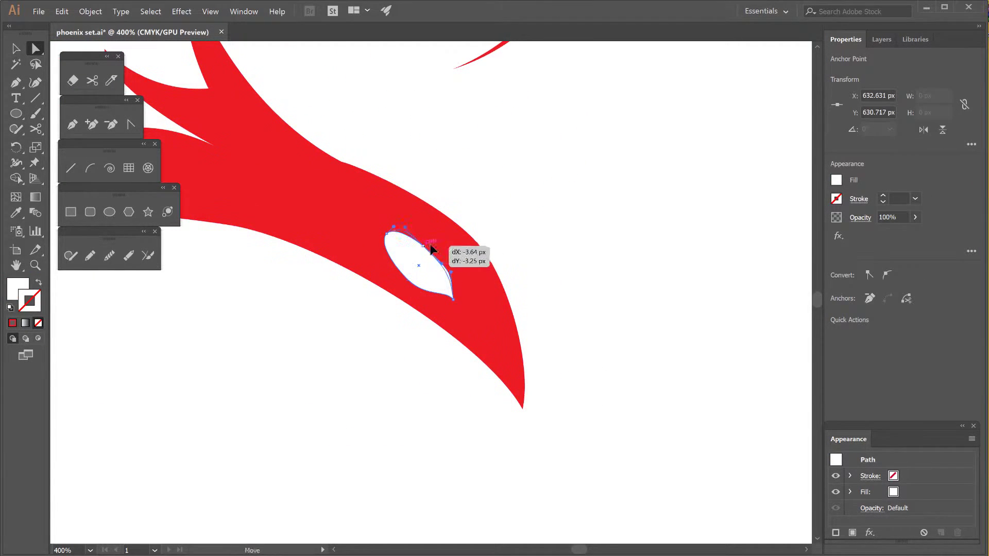
{"action": "left_click_drag", "start_coordinate": [430, 249], "coordinate": [378, 232]}
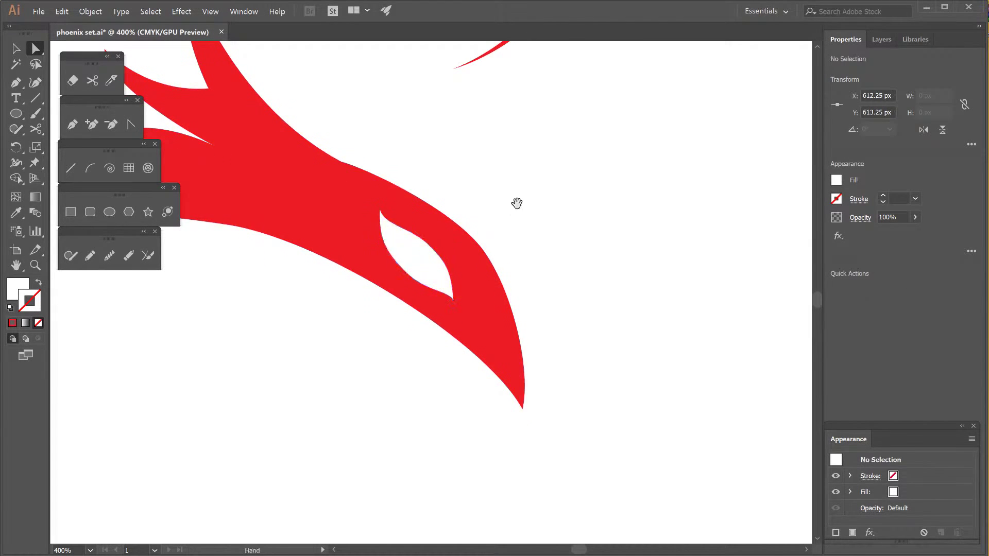
{"action": "scroll", "coordinate": [517, 203], "scroll_direction": "down", "scroll_amount": 1}
{"action": "scroll", "coordinate": [448, 335], "scroll_direction": "down", "scroll_amount": 2}
{"action": "key", "text": "v"}
{"action": "scroll", "coordinate": [477, 287], "scroll_direction": "up", "scroll_amount": 2}
{"action": "left_click_drag", "start_coordinate": [436, 312], "coordinate": [442, 305]}
{"action": "left_click", "coordinate": [442, 305]}
{"action": "left_click_drag", "start_coordinate": [365, 305], "coordinate": [436, 310]}
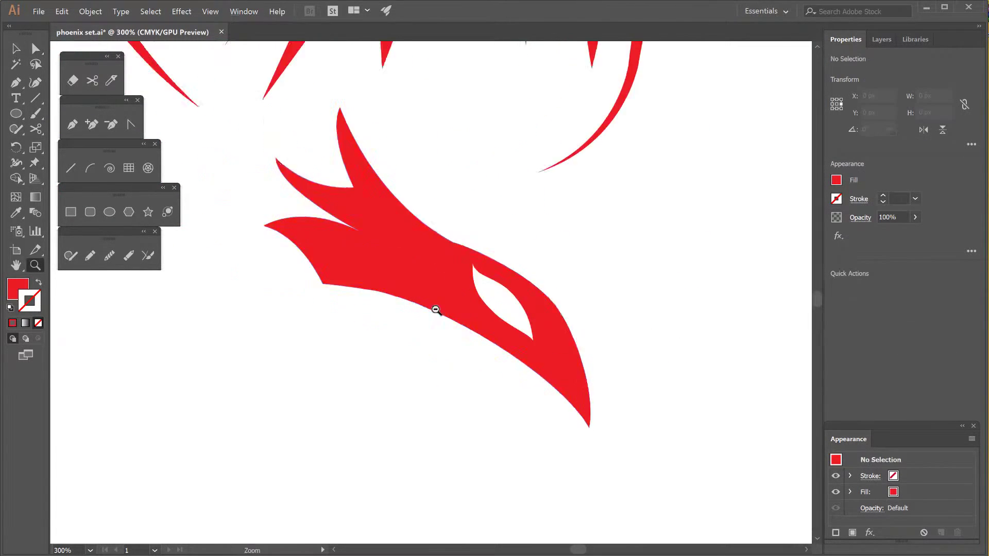
{"action": "left_click", "coordinate": [436, 310], "text": "alt"}
{"action": "left_click", "coordinate": [436, 310], "text": "alt"}
Step: Draw a curved lower beak shape with a pointed tip below the eye
{"action": "key", "text": "p"}
{"action": "left_click", "coordinate": [407, 319]}
{"action": "left_click_drag", "start_coordinate": [493, 381], "coordinate": [541, 449]}
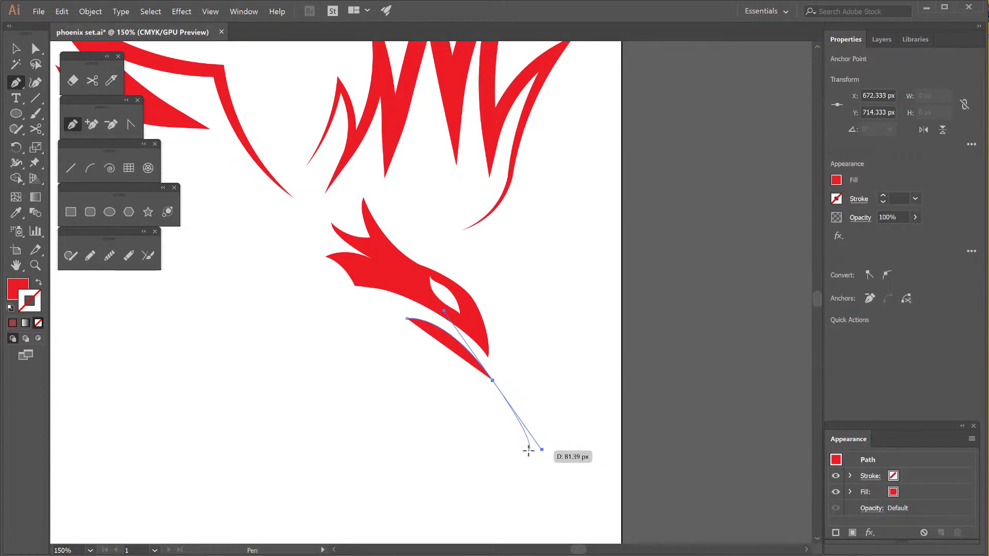
{"action": "left_click", "coordinate": [543, 470]}
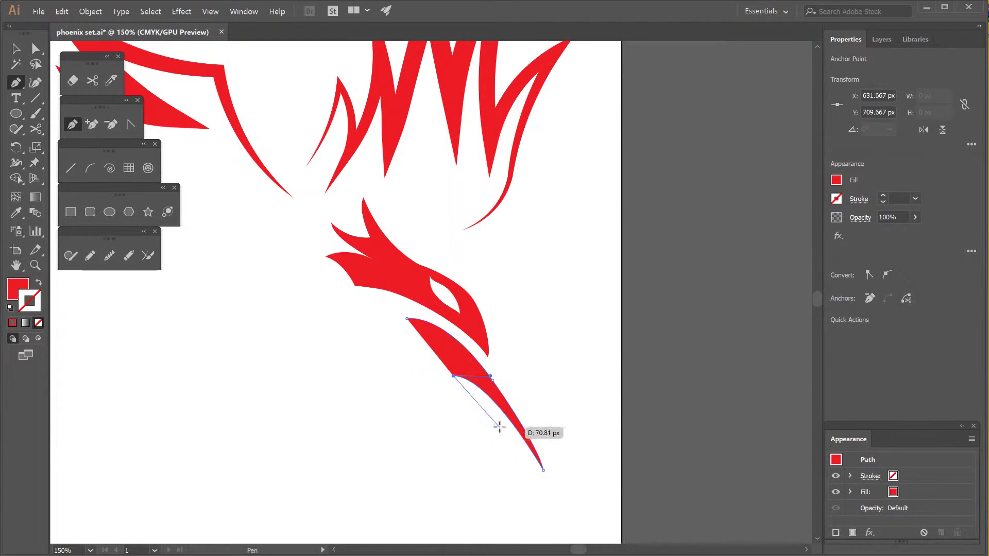
{"action": "left_click_drag", "start_coordinate": [512, 436], "coordinate": [510, 439]}
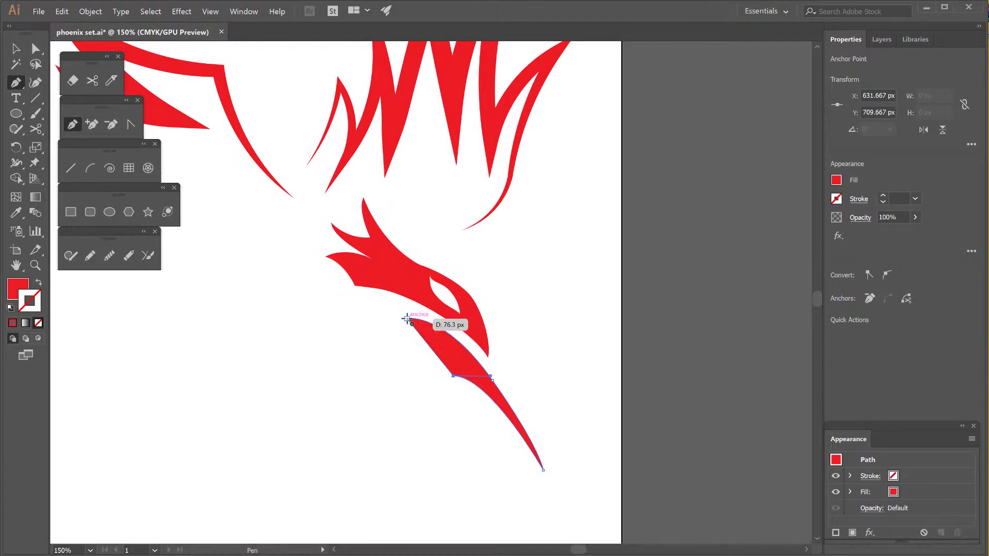
Step: Rotate and resize the lower beak to fit under the eye
{"action": "key", "text": "v"}
{"action": "left_click_drag", "start_coordinate": [463, 459], "coordinate": [535, 443]}
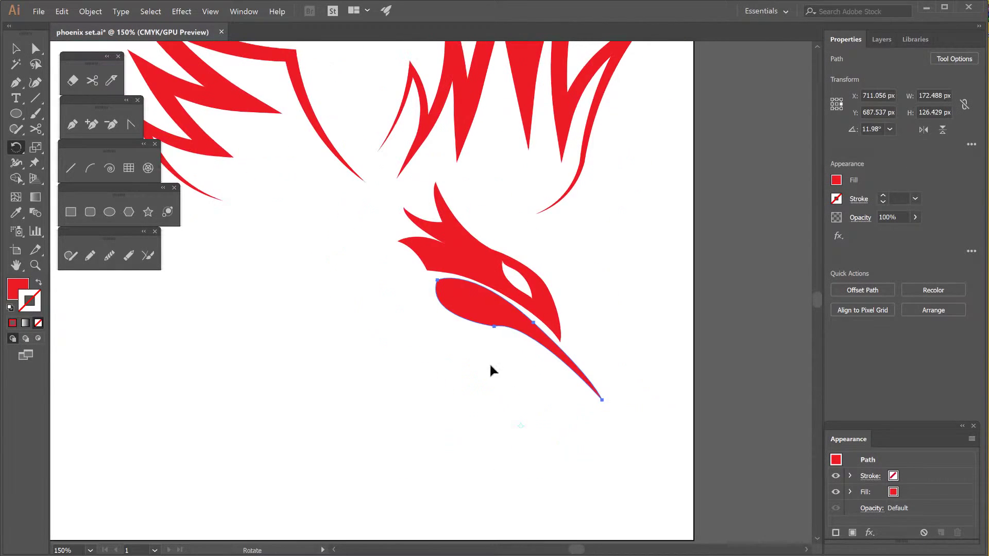
{"action": "left_click", "coordinate": [546, 321]}
{"action": "left_click_drag", "start_coordinate": [547, 322], "coordinate": [556, 397]}
{"action": "left_click_drag", "start_coordinate": [511, 326], "coordinate": [520, 330]}
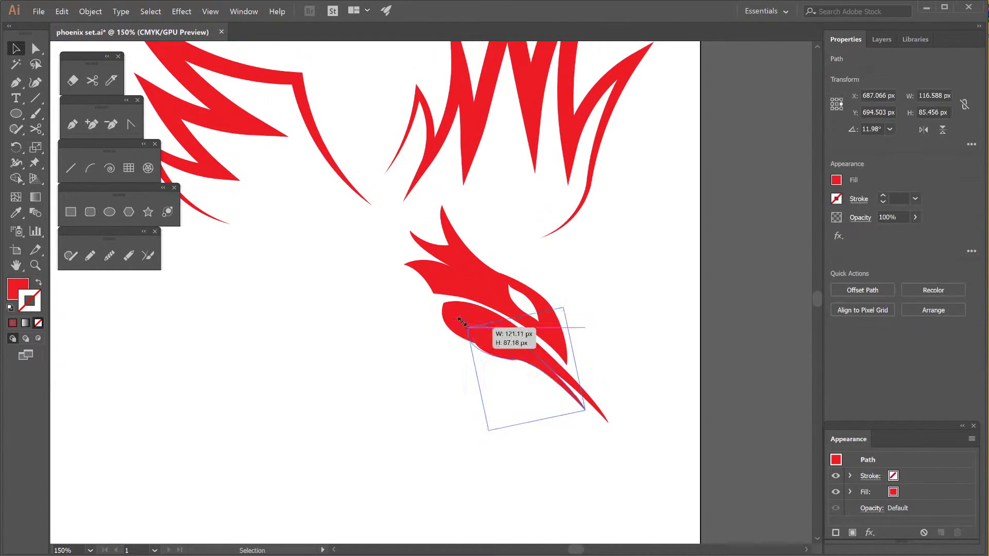
{"action": "left_click", "coordinate": [602, 384]}
{"action": "scroll", "coordinate": [603, 344], "scroll_direction": "down", "scroll_amount": 1}
{"action": "left_click", "coordinate": [600, 355]}
{"action": "left_click_drag", "start_coordinate": [629, 273], "coordinate": [540, 221]}
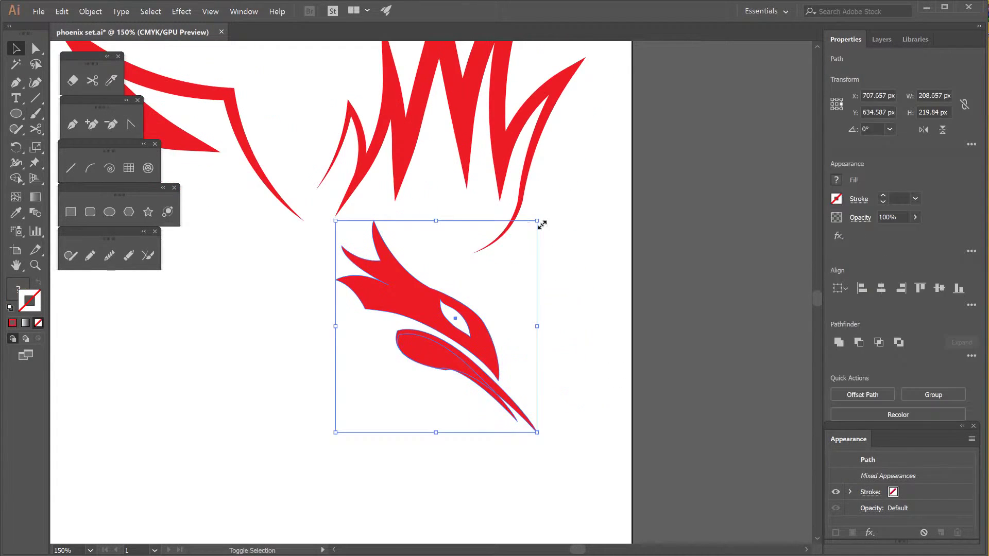
Step: Reshape the lower beak's curve and rotate it slightly
{"action": "key", "text": "a"}
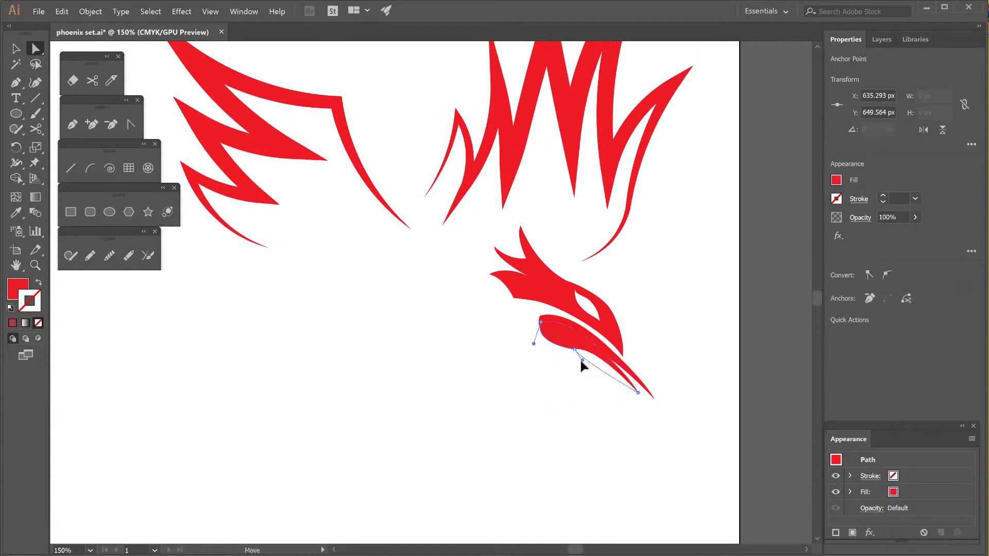
{"action": "left_click_drag", "start_coordinate": [580, 361], "coordinate": [454, 370]}
{"action": "scroll", "coordinate": [463, 350], "scroll_direction": "right", "scroll_amount": 1}
{"action": "left_click", "coordinate": [497, 314]}
{"action": "left_click", "coordinate": [479, 364]}
{"action": "left_click", "coordinate": [468, 340]}
{"action": "key", "text": "r"}
{"action": "scroll", "coordinate": [411, 380], "scroll_direction": "right", "scroll_amount": 1}
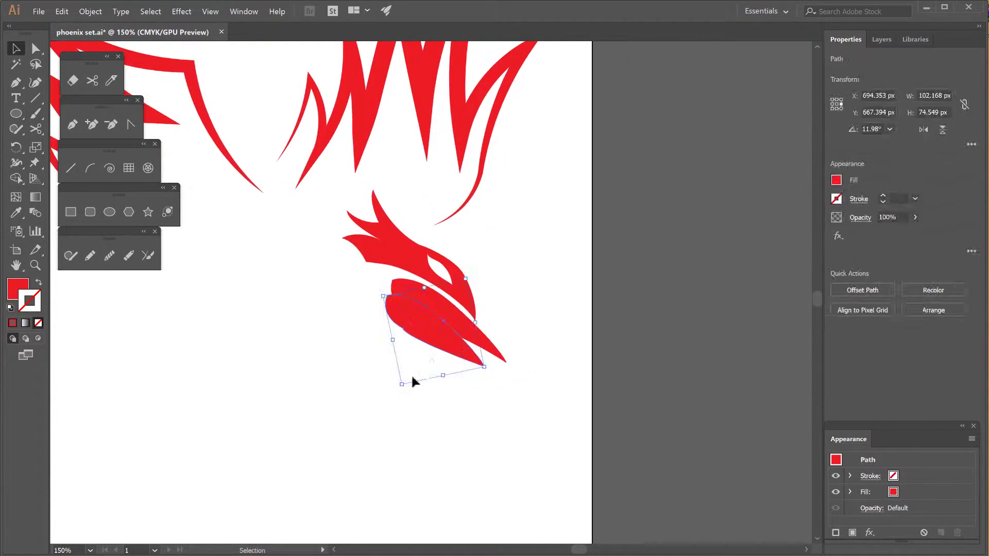
{"action": "scroll", "coordinate": [454, 365], "scroll_direction": "left", "scroll_amount": 1}
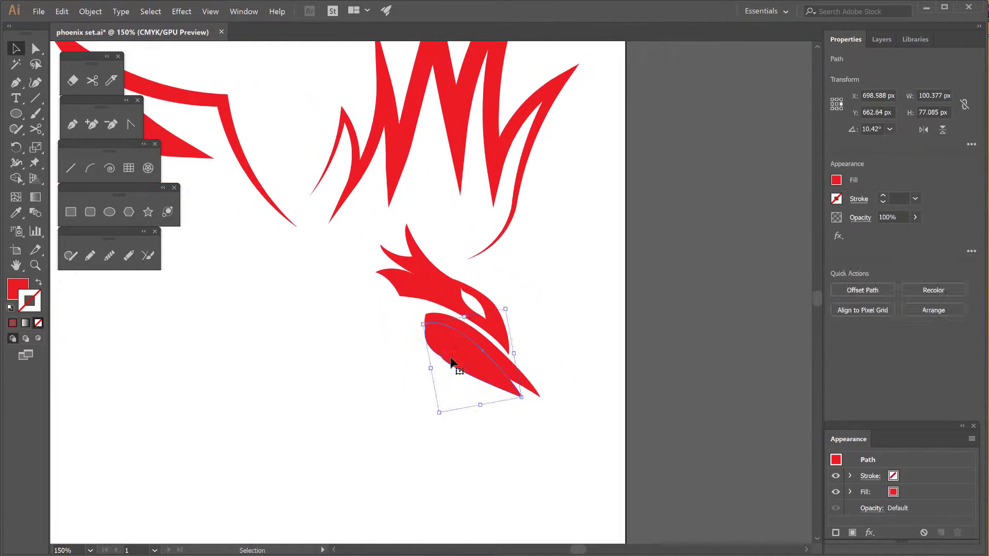
{"action": "key", "text": "a"}
{"action": "left_click", "coordinate": [456, 367]}
{"action": "key", "text": "v"}
{"action": "left_click_drag", "start_coordinate": [519, 264], "coordinate": [657, 289]}
{"action": "left_click_drag", "start_coordinate": [487, 359], "coordinate": [451, 321]}
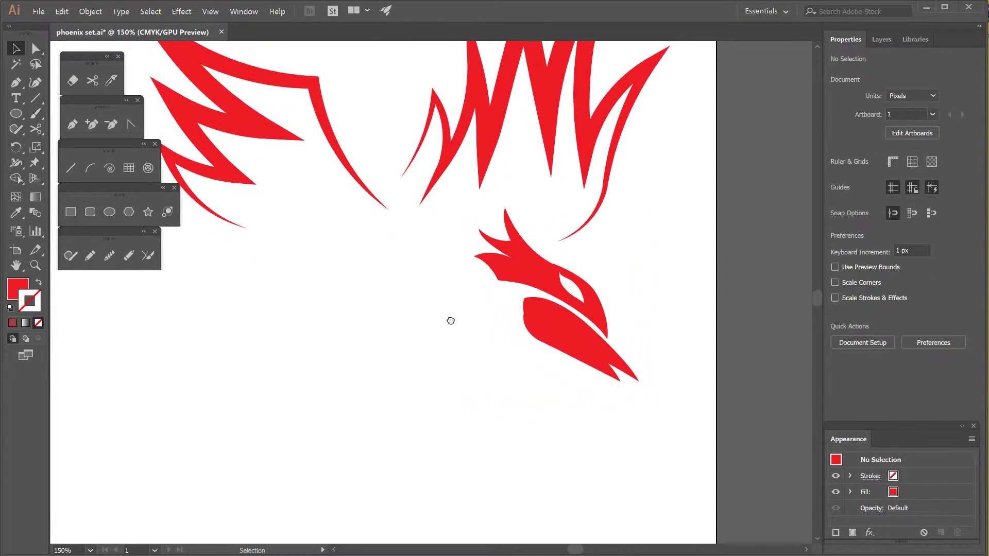
Step: Pull the lower beak's tip down and right and round its lower-left corner
{"action": "key", "text": "a"}
{"action": "left_click_drag", "start_coordinate": [640, 380], "coordinate": [652, 402]}
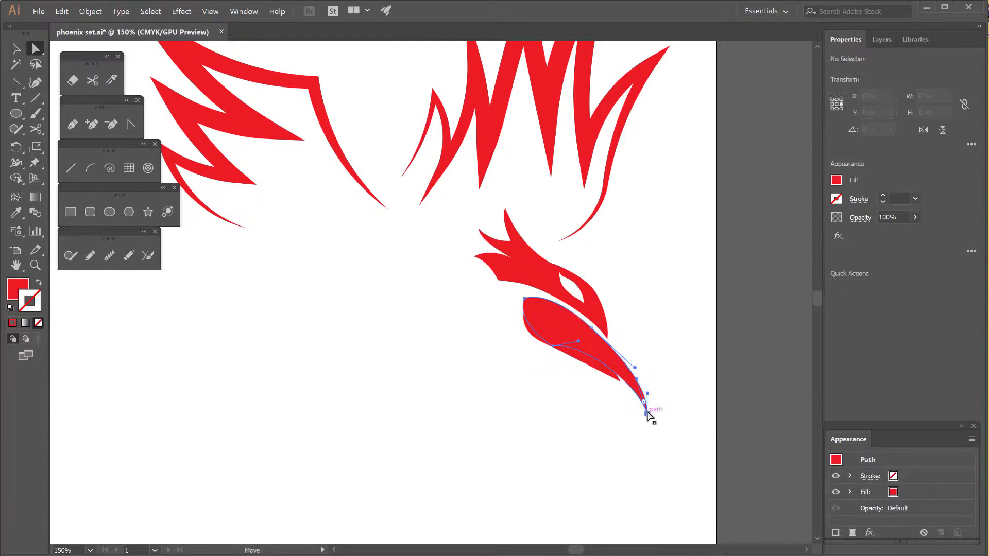
{"action": "left_click_drag", "start_coordinate": [655, 410], "coordinate": [670, 415]}
{"action": "key", "text": "v"}
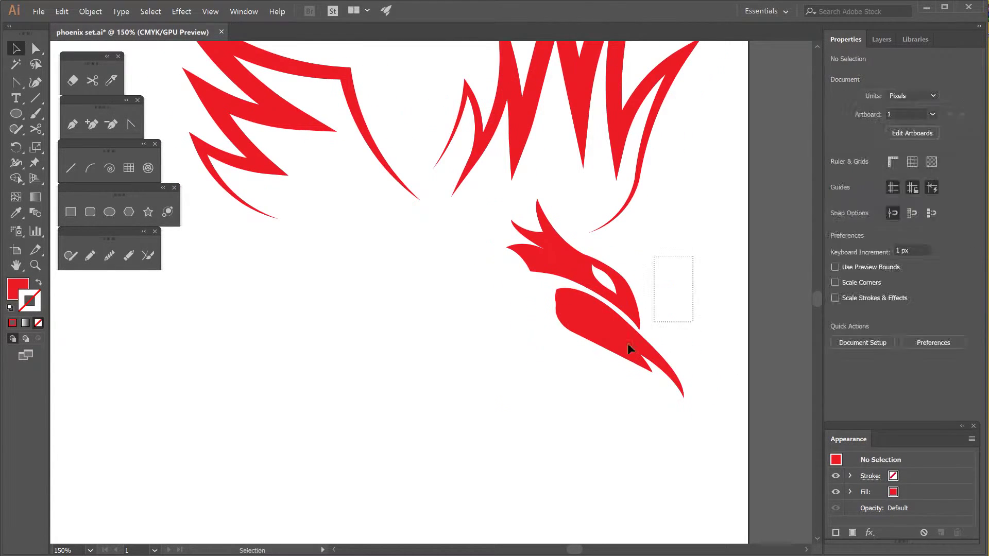
{"action": "left_click_drag", "start_coordinate": [629, 347], "coordinate": [699, 275]}
{"action": "left_click", "coordinate": [559, 257]}
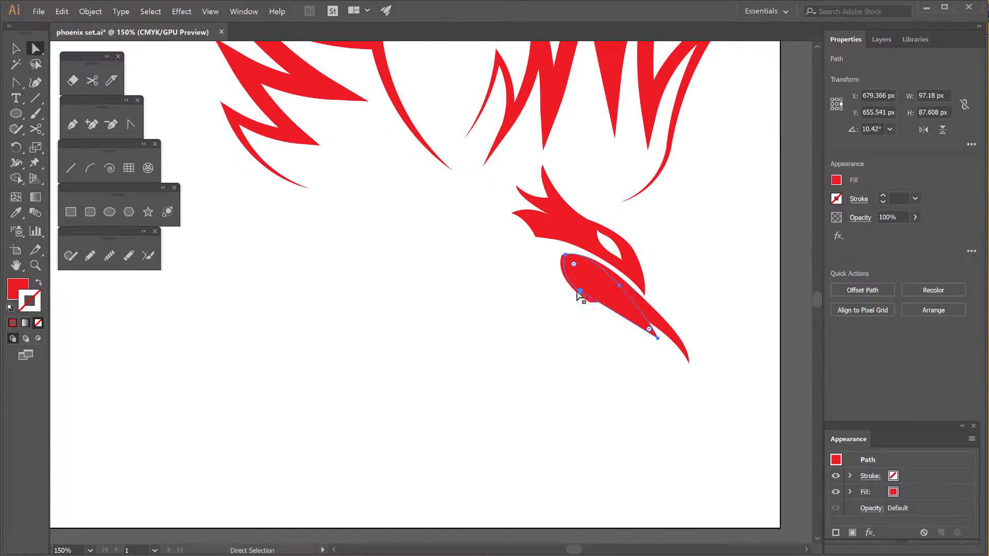
{"action": "left_click_drag", "start_coordinate": [578, 294], "coordinate": [588, 305]}
{"action": "left_click", "coordinate": [605, 360]}
{"action": "left_click_drag", "start_coordinate": [657, 338], "coordinate": [661, 348]}
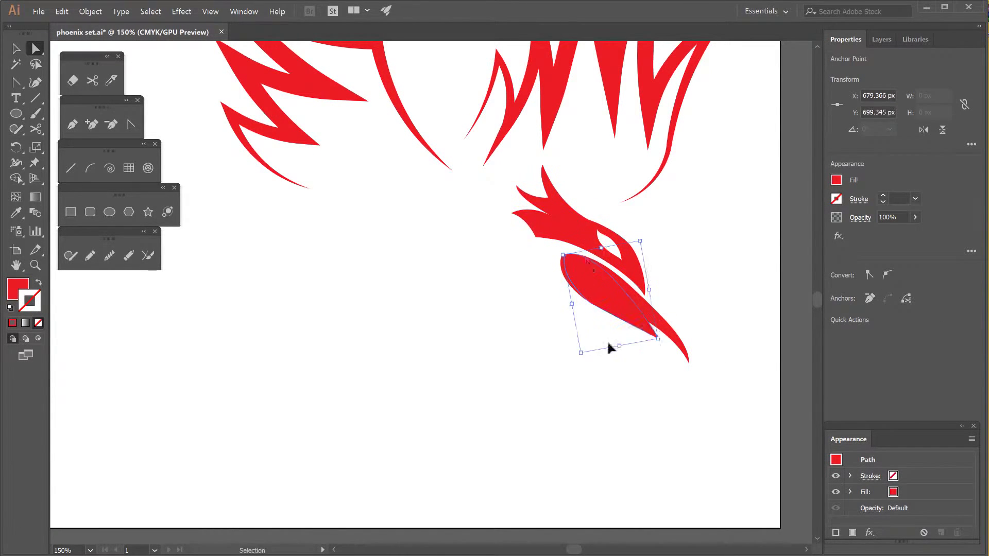
{"action": "left_click", "coordinate": [592, 348]}
Step: Select all the artwork and move the whole phoenix up and to the left
{"action": "key", "text": "ctrl+minus"}
{"action": "key", "text": "ctrl+minus"}
{"action": "key", "text": "v"}
{"action": "key", "text": "ctrl+a"}
{"action": "left_click_drag", "start_coordinate": [494, 327], "coordinate": [415, 235]}
{"action": "left_click", "coordinate": [574, 402]}
{"action": "key", "text": "ctrl+1"}
Step: Draw a curved tail path below the head with a 20 pt tapered stroke
{"action": "left_click", "coordinate": [391, 146]}
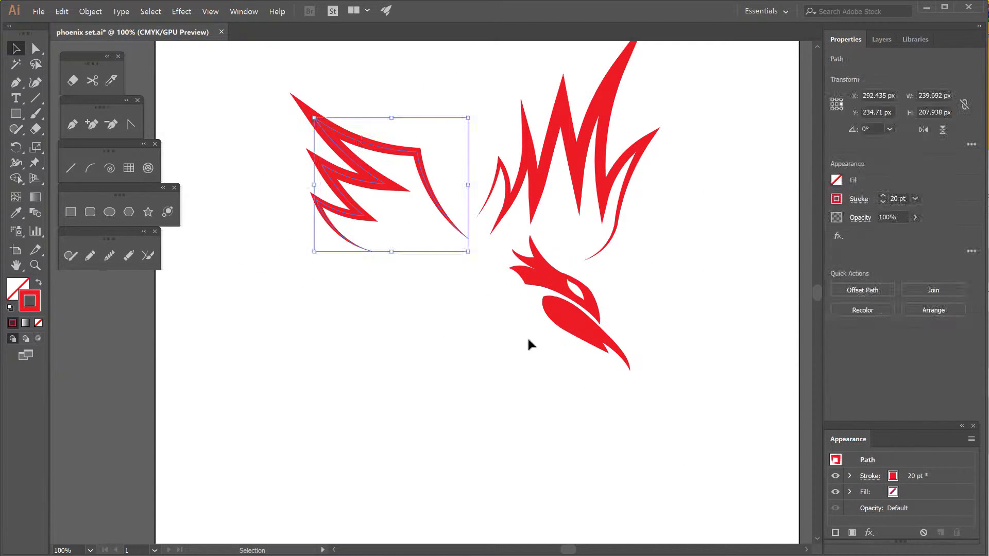
{"action": "left_click", "coordinate": [531, 344]}
{"action": "key", "text": "p"}
{"action": "left_click", "coordinate": [536, 321]}
{"action": "left_click", "coordinate": [422, 358]}
{"action": "mouse_move", "coordinate": [471, 350]}
{"action": "left_mouse_down"}
{"action": "mouse_move", "coordinate": [459, 377]}
{"action": "mouse_move", "coordinate": [479, 348]}
{"action": "left_mouse_up"}
{"action": "left_click", "coordinate": [953, 476]}
{"action": "left_click", "coordinate": [935, 412]}
{"action": "left_click", "coordinate": [870, 475]}
{"action": "left_click", "coordinate": [788, 520]}
Step: Redraw the tail curving down-left from the head: 20 pt tapered stroke, no fill
{"action": "key", "text": "a"}
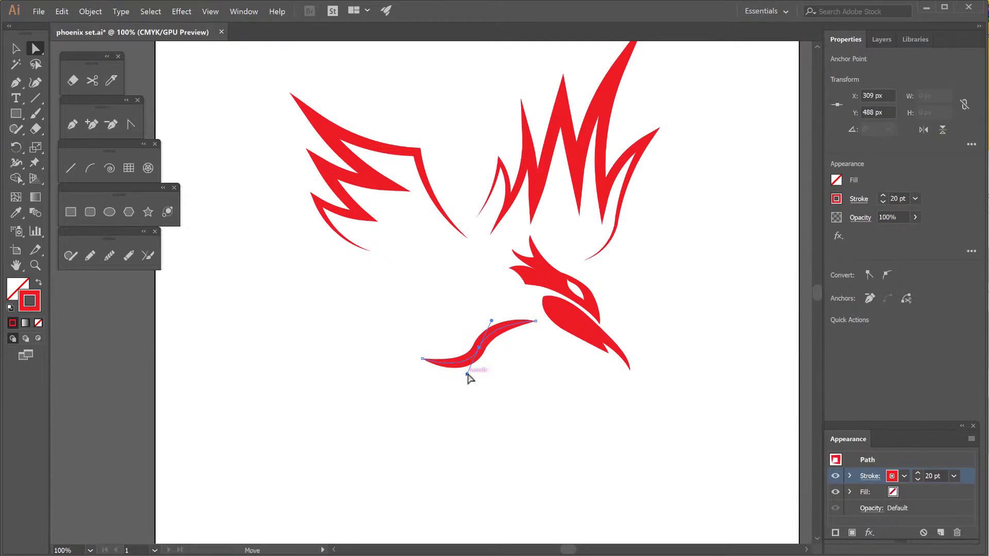
{"action": "left_click", "coordinate": [509, 349]}
{"action": "key", "text": "p"}
{"action": "left_click", "coordinate": [538, 330]}
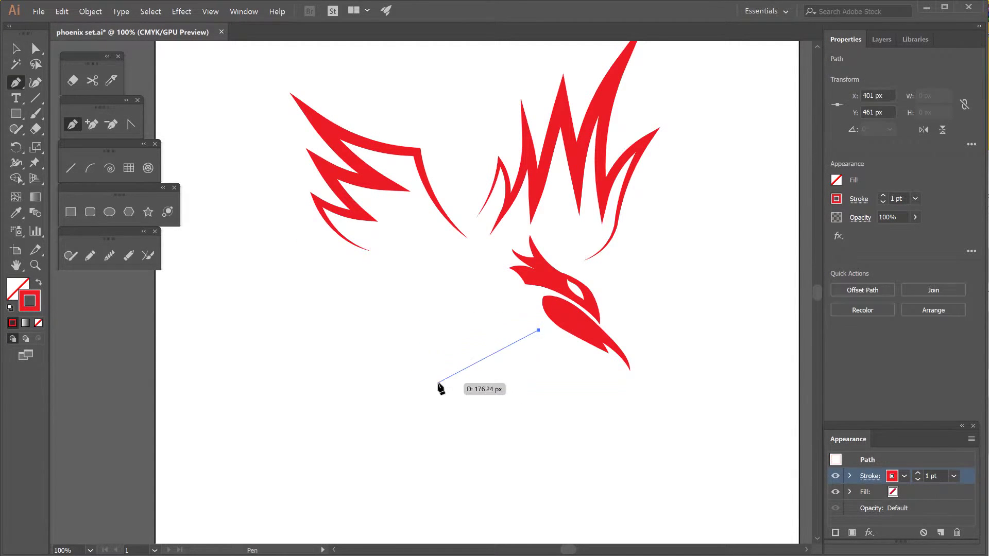
{"action": "left_click_drag", "start_coordinate": [438, 383], "coordinate": [396, 374]}
{"action": "left_click", "coordinate": [954, 476]}
{"action": "left_click", "coordinate": [935, 412]}
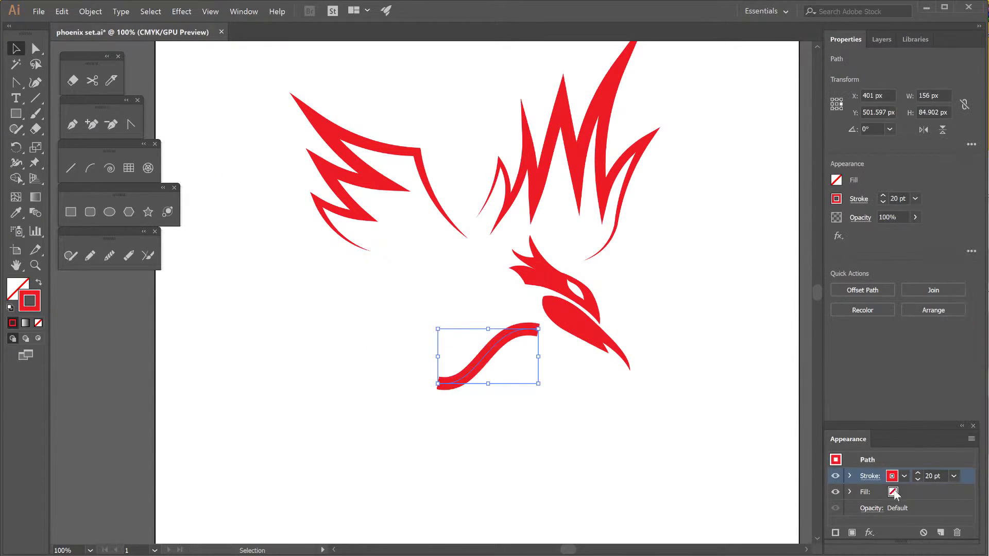
{"action": "left_click", "coordinate": [870, 476]}
{"action": "left_click", "coordinate": [804, 536]}
Step: Stretch the tail's end anchor further right with Direct Selection
{"action": "key", "text": "a"}
{"action": "left_click", "coordinate": [539, 338]}
{"action": "left_click_drag", "start_coordinate": [539, 334], "coordinate": [547, 338]}
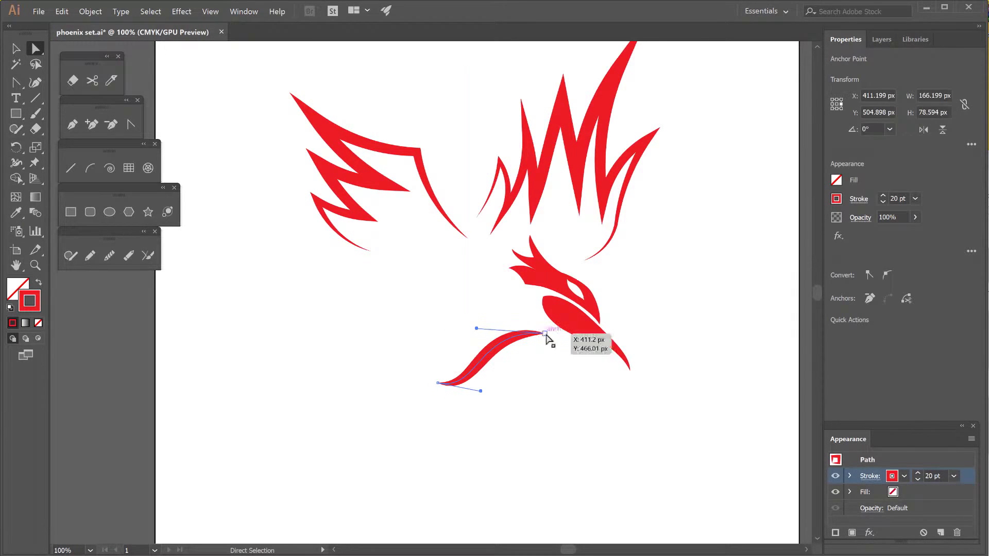
{"action": "left_click", "coordinate": [525, 393]}
{"action": "scroll", "coordinate": [526, 392], "scroll_direction": "left", "scroll_amount": 2}
{"action": "key", "text": "ctrl+="}
{"action": "left_click", "coordinate": [445, 323]}
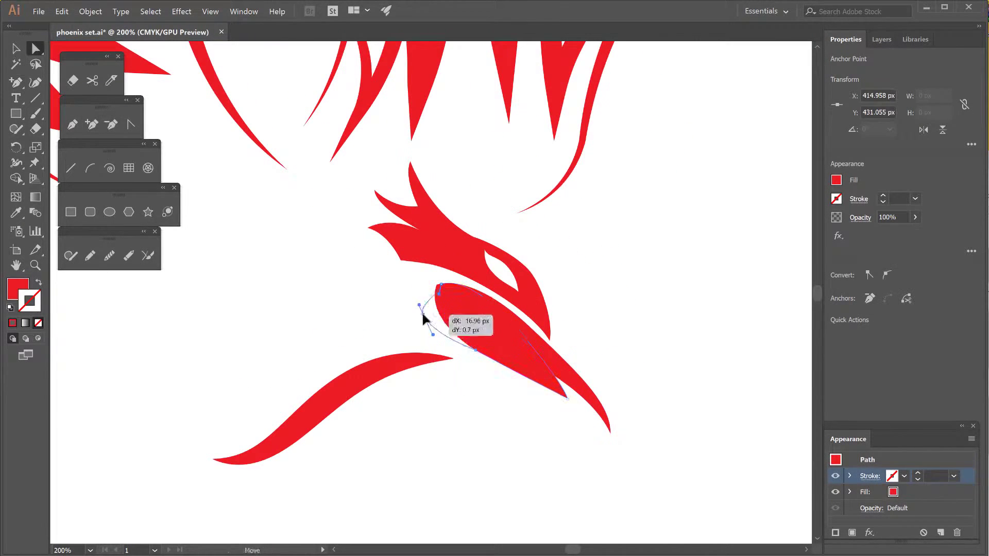
Step: Adjust the beak corner and bend the first crest tip into a sharper curve
{"action": "left_click_drag", "start_coordinate": [432, 314], "coordinate": [431, 287]}
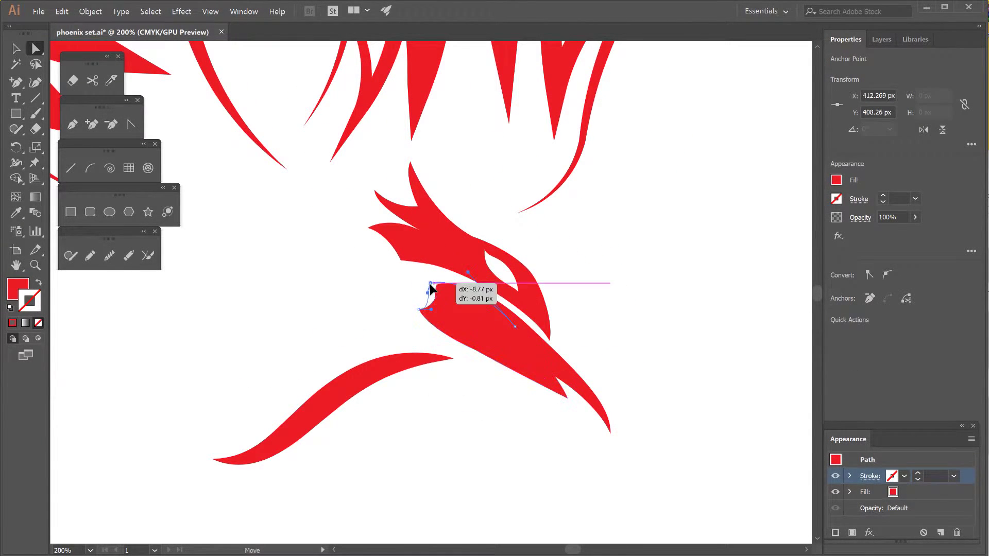
{"action": "left_click", "coordinate": [430, 314]}
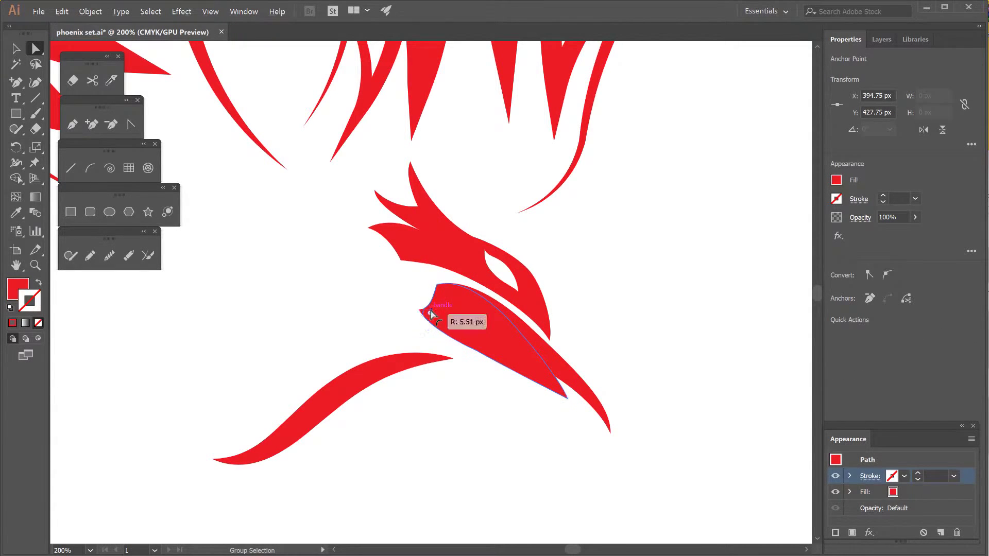
{"action": "key", "text": "ctrl+="}
{"action": "left_click", "coordinate": [401, 245]}
{"action": "scroll", "coordinate": [412, 258], "scroll_direction": "up", "scroll_amount": 3}
{"action": "left_click", "coordinate": [451, 253]}
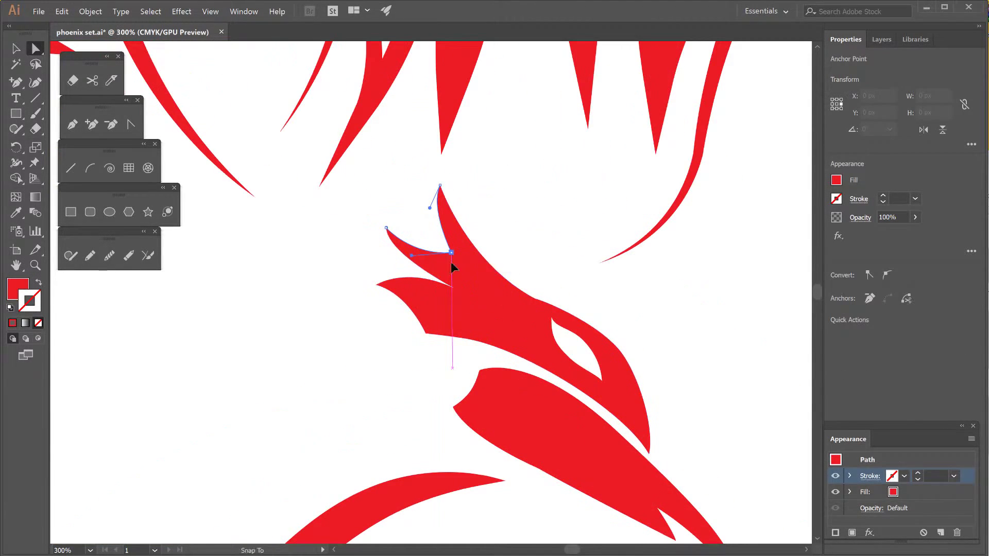
{"action": "left_click_drag", "start_coordinate": [444, 216], "coordinate": [461, 187]}
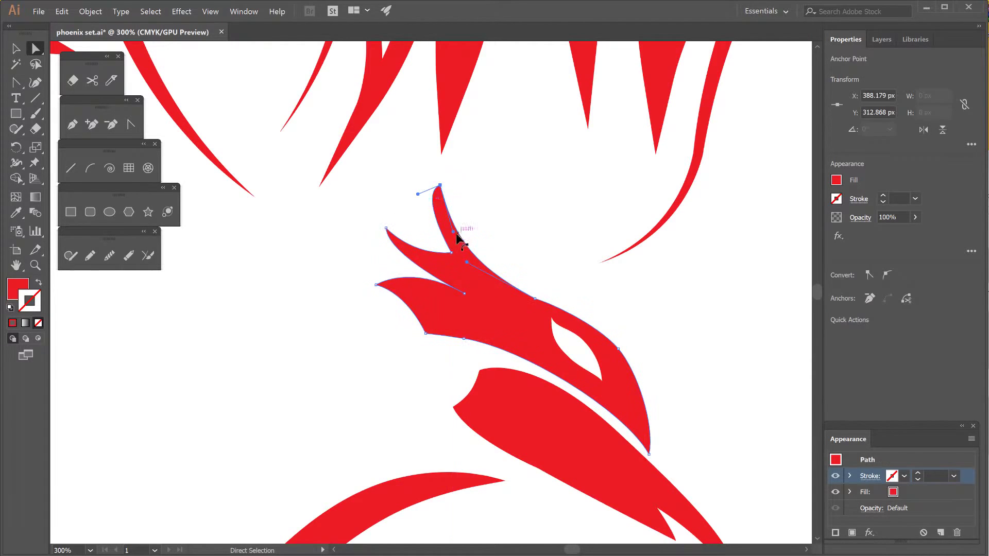
Step: Reshape the lower crest tip at the back of the head
{"action": "left_click", "coordinate": [558, 254]}
{"action": "left_click", "coordinate": [463, 222]}
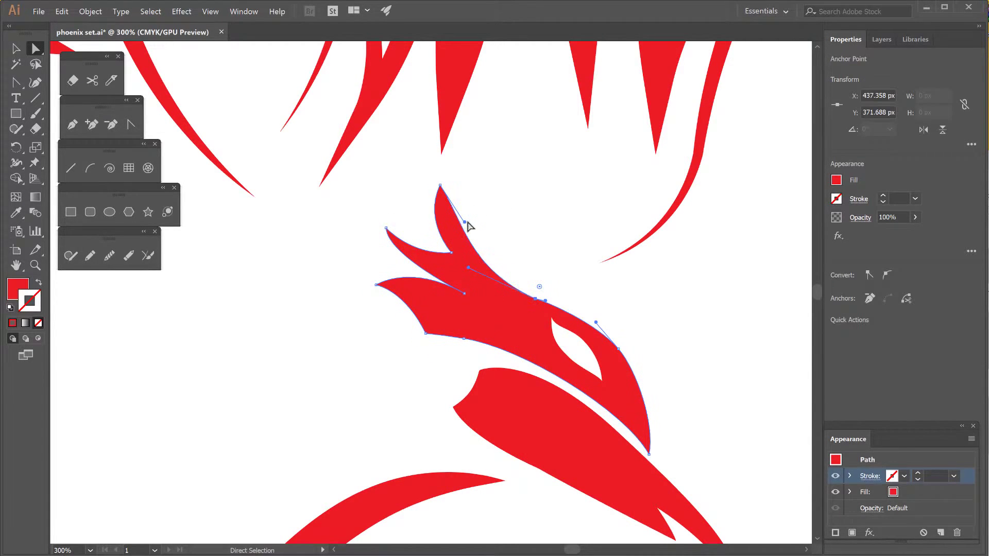
{"action": "left_click_drag", "start_coordinate": [552, 315], "coordinate": [447, 309]}
{"action": "scroll", "coordinate": [482, 304], "scroll_direction": "up", "scroll_amount": 3}
{"action": "left_click", "coordinate": [371, 301]}
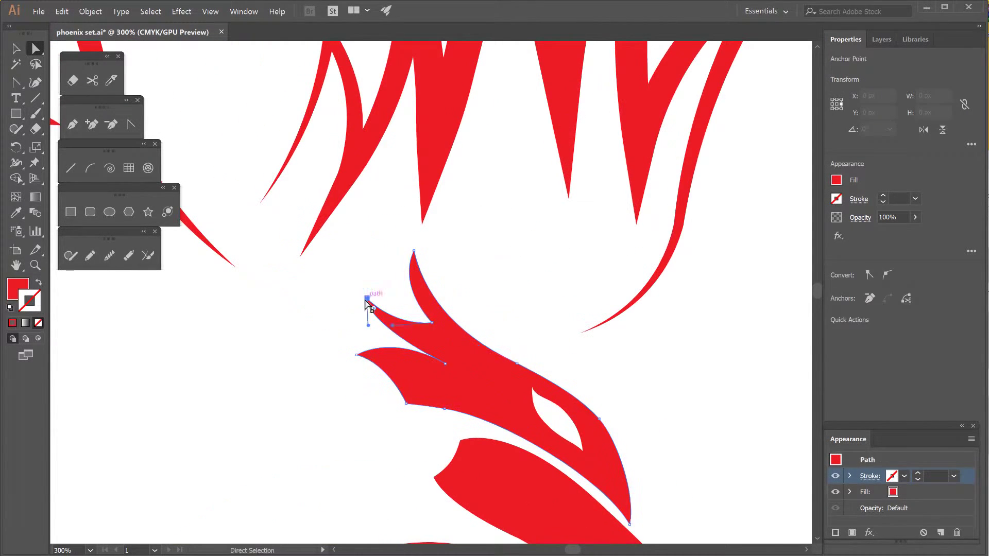
{"action": "left_click_drag", "start_coordinate": [371, 302], "coordinate": [435, 336]}
Step: Pull the head's sharp tip out into a pointed crest spike, then zoom out
{"action": "left_click", "coordinate": [373, 266]}
{"action": "left_click", "coordinate": [343, 281]}
{"action": "left_click_drag", "start_coordinate": [344, 281], "coordinate": [362, 237]}
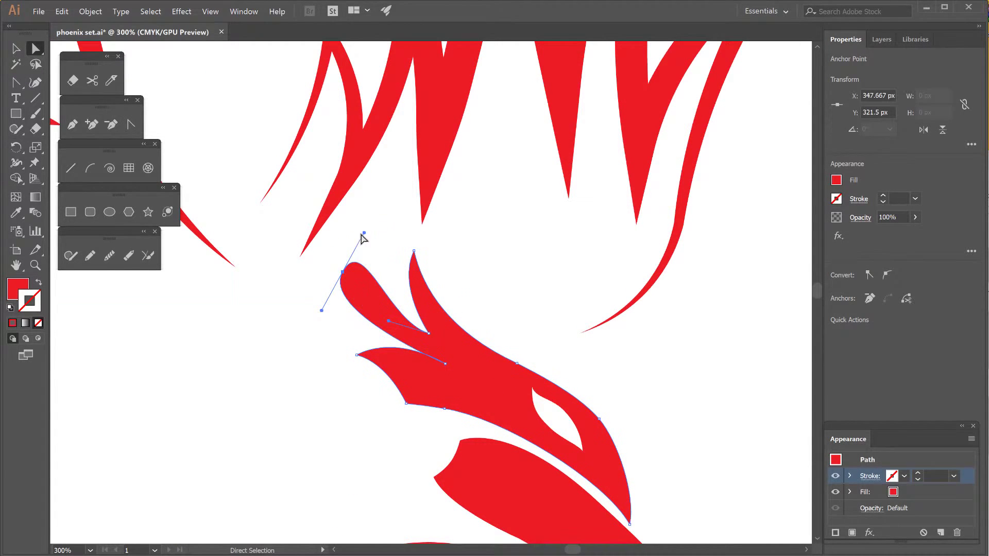
{"action": "left_click_drag", "start_coordinate": [343, 271], "coordinate": [362, 259]}
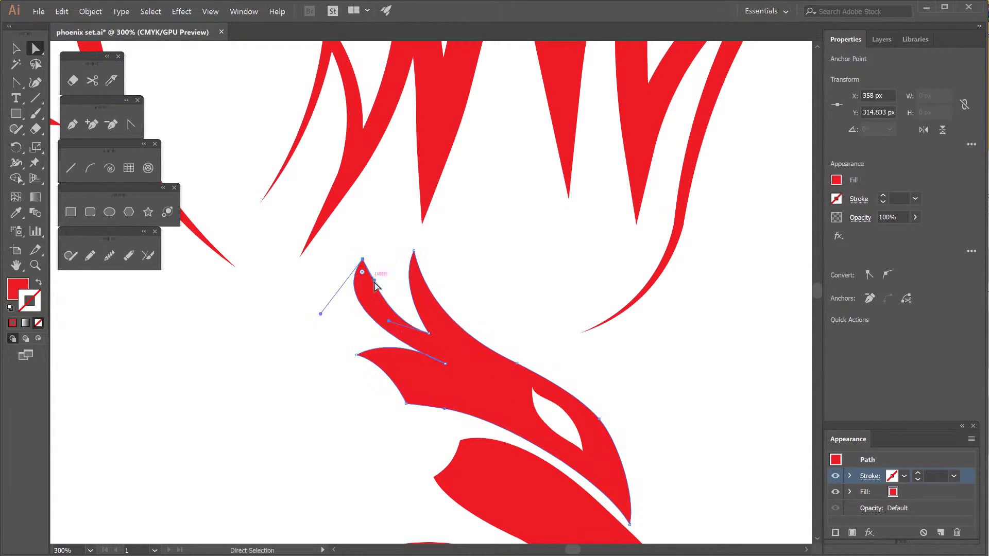
{"action": "left_click", "coordinate": [397, 278]}
{"action": "left_click", "coordinate": [388, 314]}
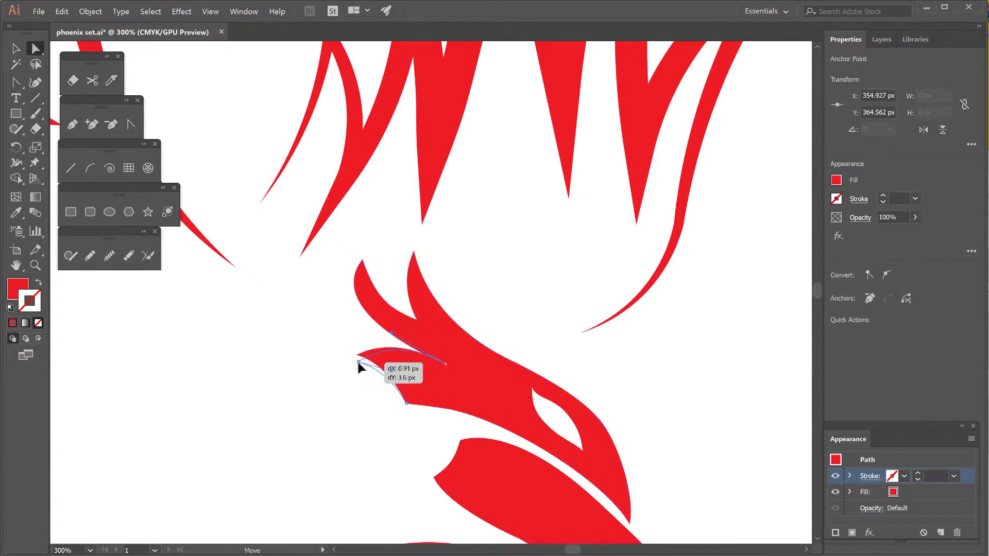
{"action": "key", "text": "z"}
{"action": "left_click", "coordinate": [491, 225], "text": "alt"}
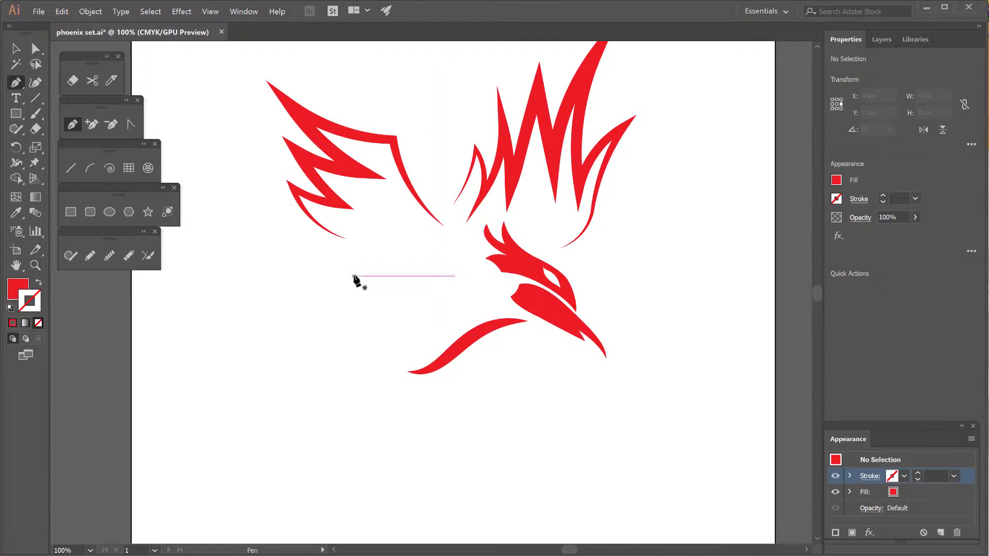
Step: Draw a new two-pronged curved tail feather on the left
{"action": "left_click", "coordinate": [363, 305]}
{"action": "left_click_drag", "start_coordinate": [407, 457], "coordinate": [548, 515]}
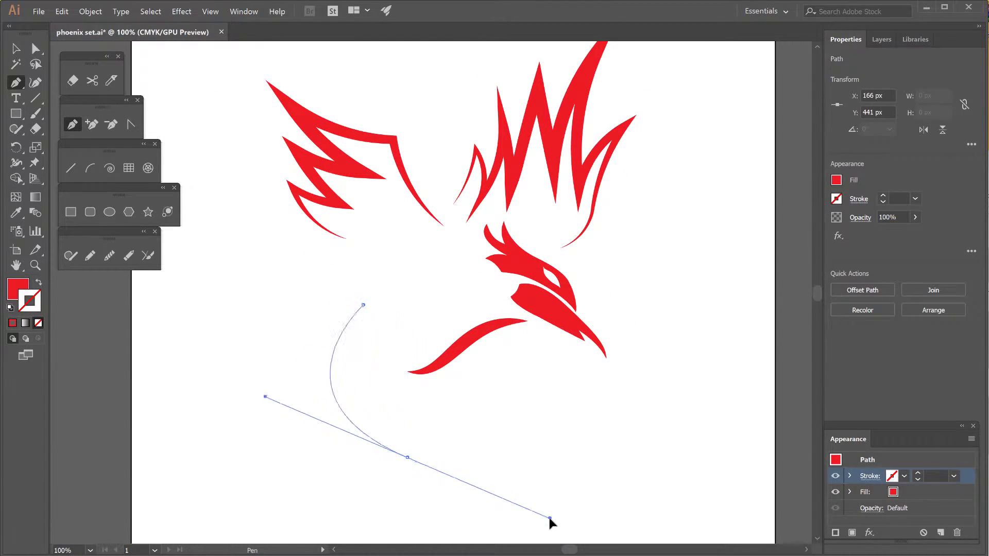
{"action": "left_click_drag", "start_coordinate": [413, 322], "coordinate": [497, 286]}
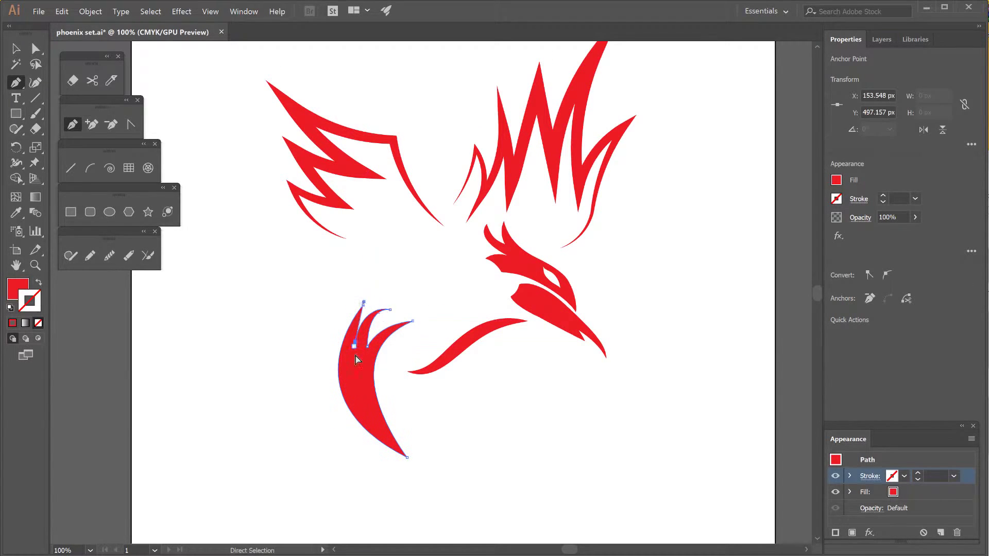
{"action": "left_click", "coordinate": [416, 320], "text": "ctrl"}
{"action": "key", "text": "z"}
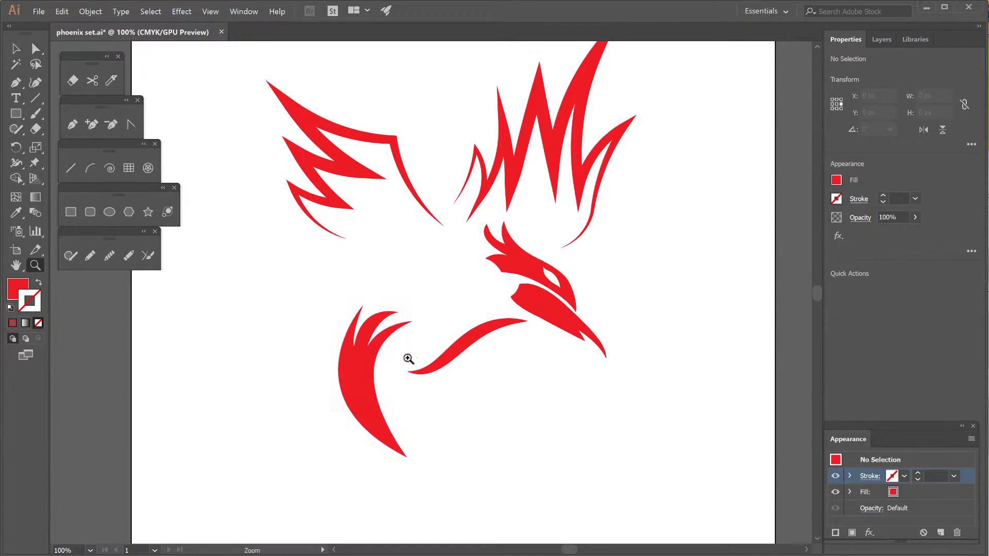
Step: Draw a thin sweeping curve beneath the body and extend it leftward
{"action": "left_click", "coordinate": [407, 433]}
{"action": "left_click_drag", "start_coordinate": [507, 406], "coordinate": [437, 444]}
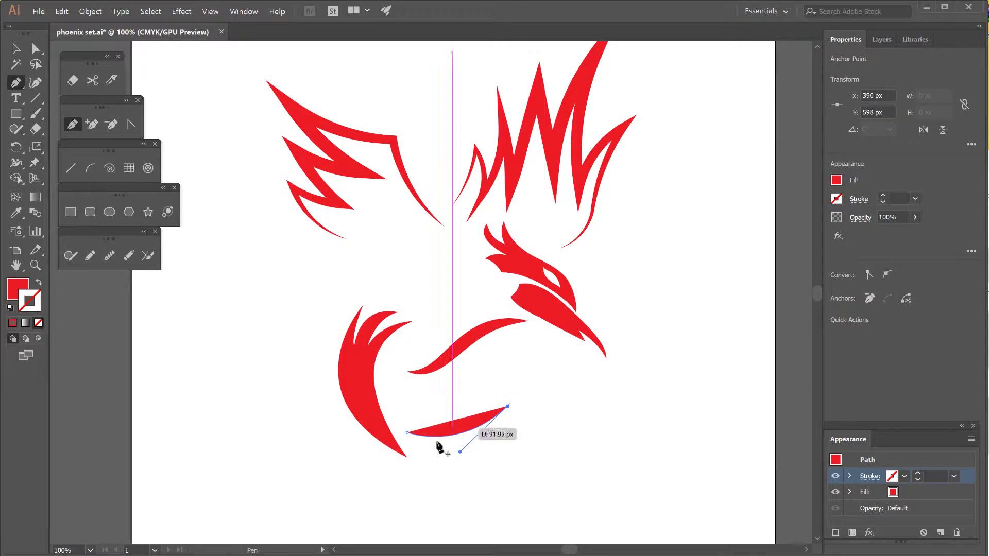
{"action": "left_click", "coordinate": [338, 397], "text": "ctrl"}
{"action": "key", "text": "v"}
{"action": "left_click_drag", "start_coordinate": [533, 409], "coordinate": [503, 478]}
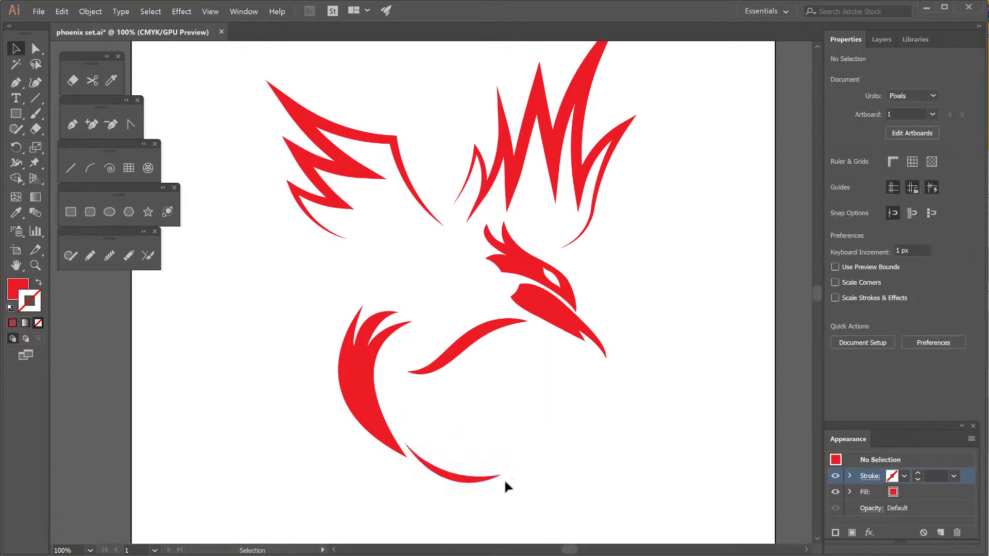
{"action": "left_click", "coordinate": [505, 478]}
{"action": "left_click_drag", "start_coordinate": [407, 443], "coordinate": [393, 431]}
{"action": "left_click", "coordinate": [552, 505]}
Step: Copy the bottom curve and rotate the copy up toward the right
{"action": "scroll", "coordinate": [497, 373], "scroll_direction": "down", "scroll_amount": 1}
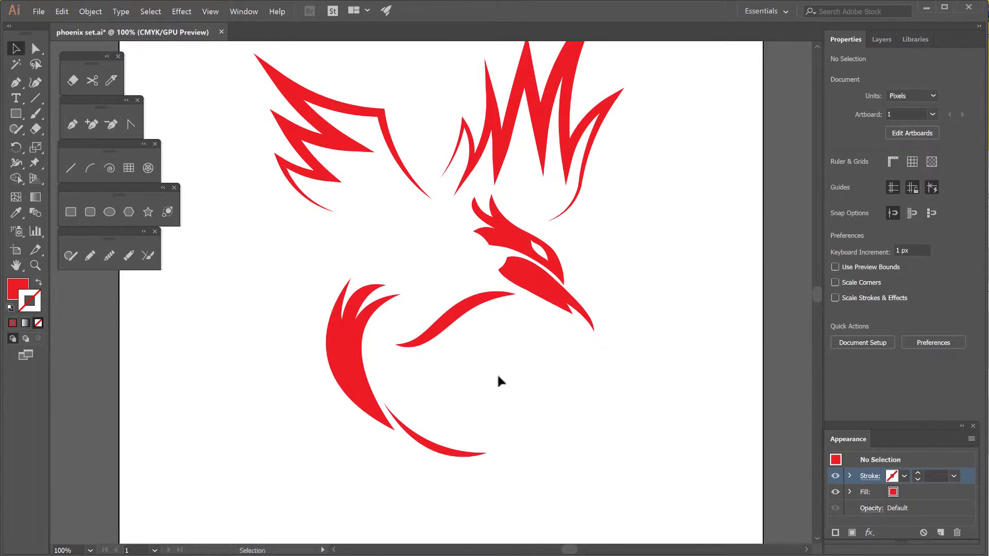
{"action": "scroll", "coordinate": [498, 381], "scroll_direction": "up", "scroll_amount": 1}
{"action": "left_click", "coordinate": [437, 460]}
{"action": "key", "text": "r"}
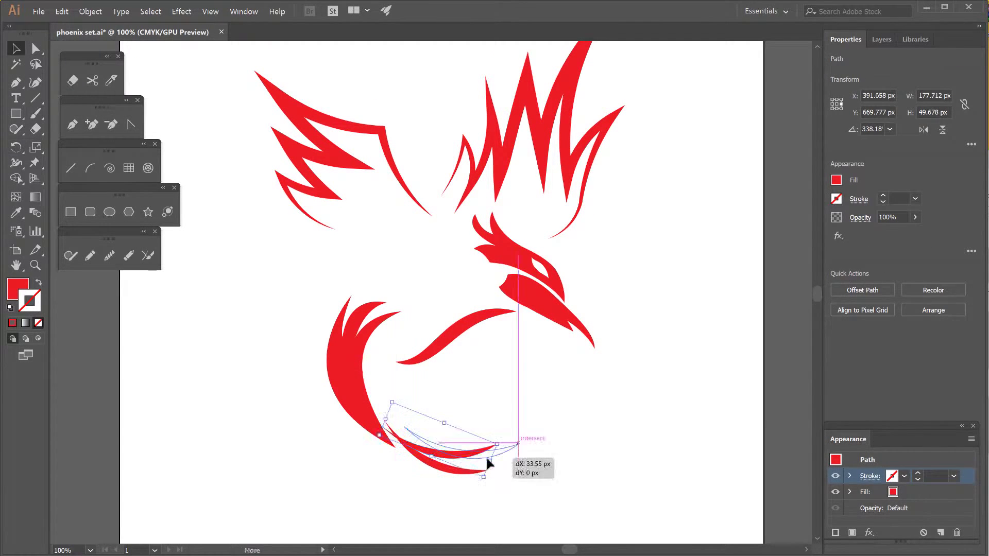
{"action": "left_click_drag", "start_coordinate": [487, 460], "coordinate": [532, 470]}
{"action": "left_click_drag", "start_coordinate": [605, 480], "coordinate": [601, 404]}
{"action": "key", "text": "v"}
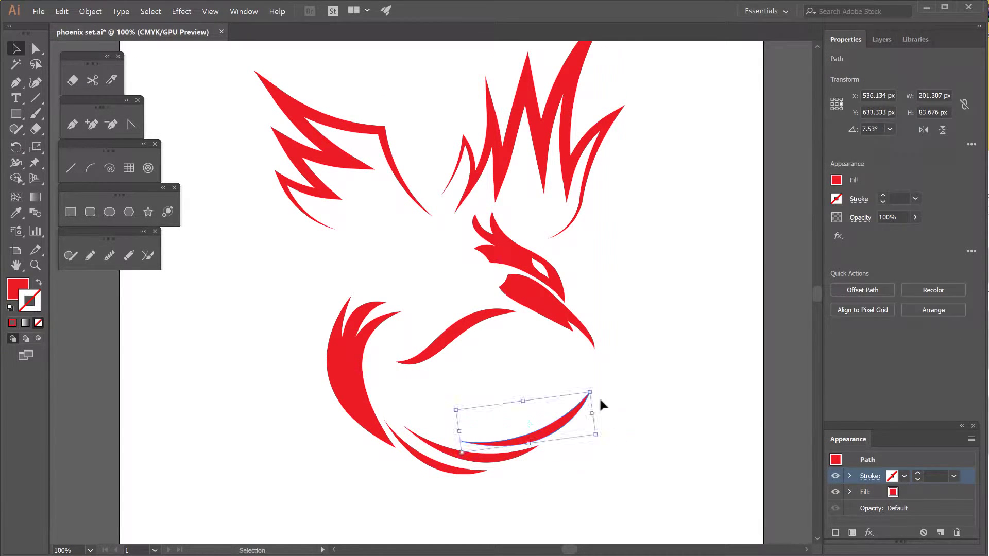
{"action": "left_click", "coordinate": [611, 421]}
{"action": "left_click_drag", "start_coordinate": [490, 403], "coordinate": [514, 382]}
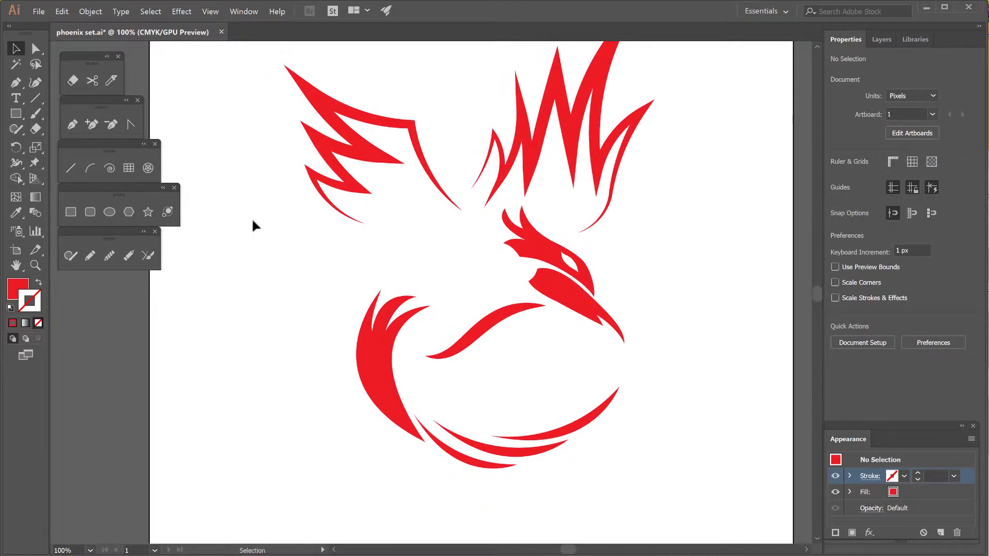
Step: Copy a tapered curve above the body, lengthen it down-left and widen its arc
{"action": "mouse_move", "coordinate": [484, 333]}
{"action": "left_mouse_down"}
{"action": "mouse_move", "coordinate": [380, 287]}
{"action": "mouse_move", "coordinate": [466, 250]}
{"action": "left_mouse_up"}
{"action": "key", "text": "r"}
{"action": "left_click", "coordinate": [330, 286]}
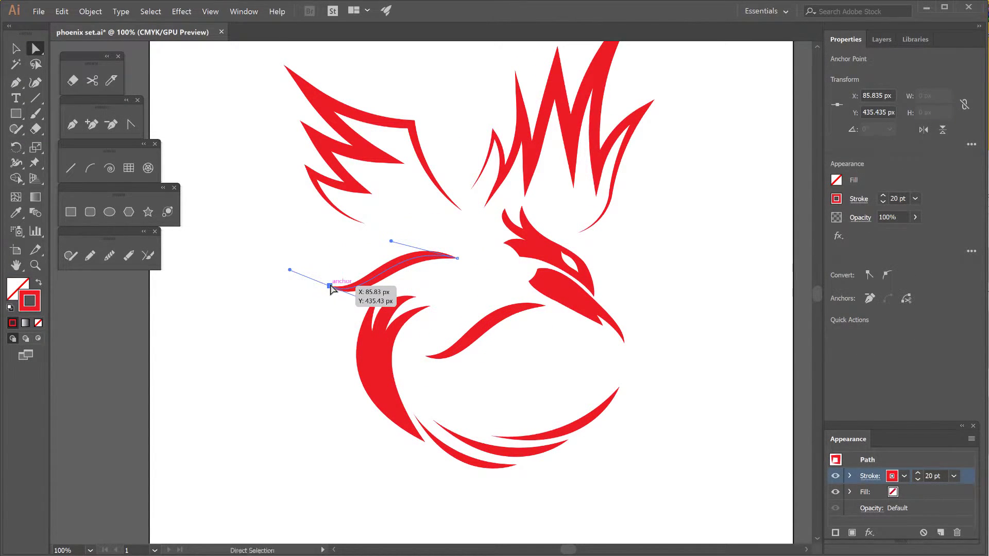
{"action": "left_click_drag", "start_coordinate": [330, 287], "coordinate": [317, 366]}
{"action": "left_click", "coordinate": [437, 369]}
{"action": "left_click", "coordinate": [410, 263]}
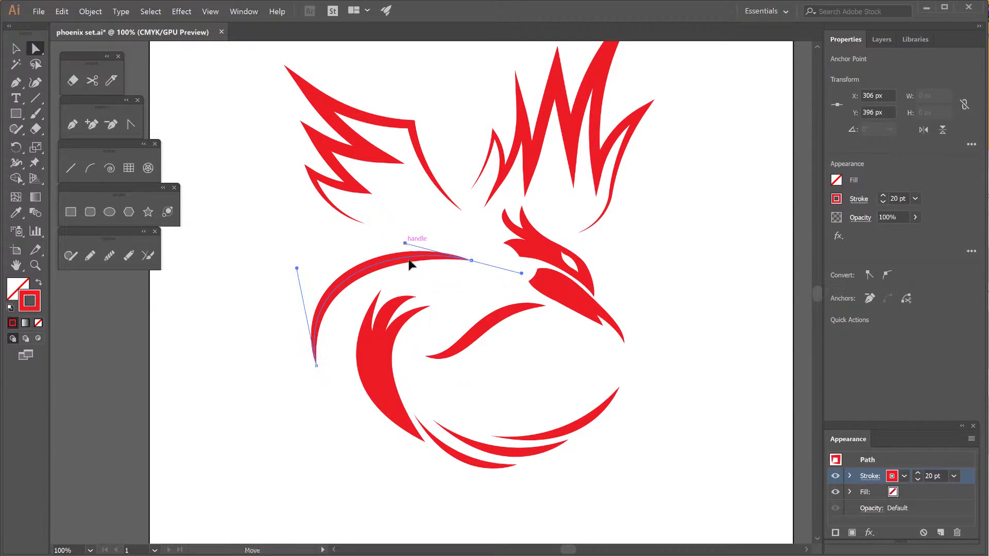
{"action": "left_click_drag", "start_coordinate": [410, 263], "coordinate": [409, 247]}
{"action": "left_click", "coordinate": [270, 292]}
{"action": "left_click", "coordinate": [369, 328]}
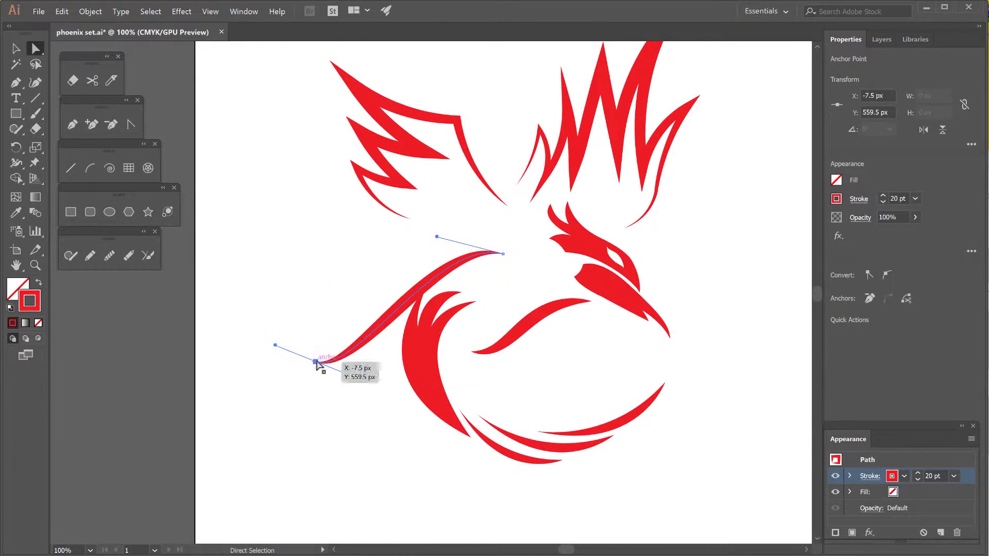
Step: Move the curve's end anchors so its thin end arcs toward the head
{"action": "left_click_drag", "start_coordinate": [316, 365], "coordinate": [276, 304]}
{"action": "left_click", "coordinate": [276, 304]}
{"action": "left_click_drag", "start_coordinate": [360, 293], "coordinate": [409, 292]}
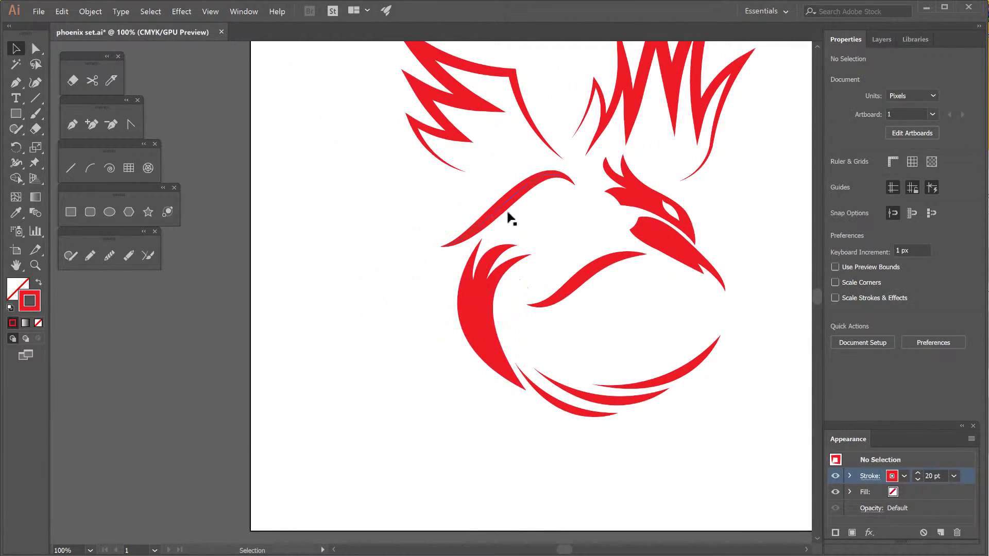
{"action": "key", "text": "a"}
{"action": "left_click_drag", "start_coordinate": [572, 182], "coordinate": [592, 199]}
{"action": "left_click", "coordinate": [503, 238]}
{"action": "left_click_drag", "start_coordinate": [521, 214], "coordinate": [470, 304]}
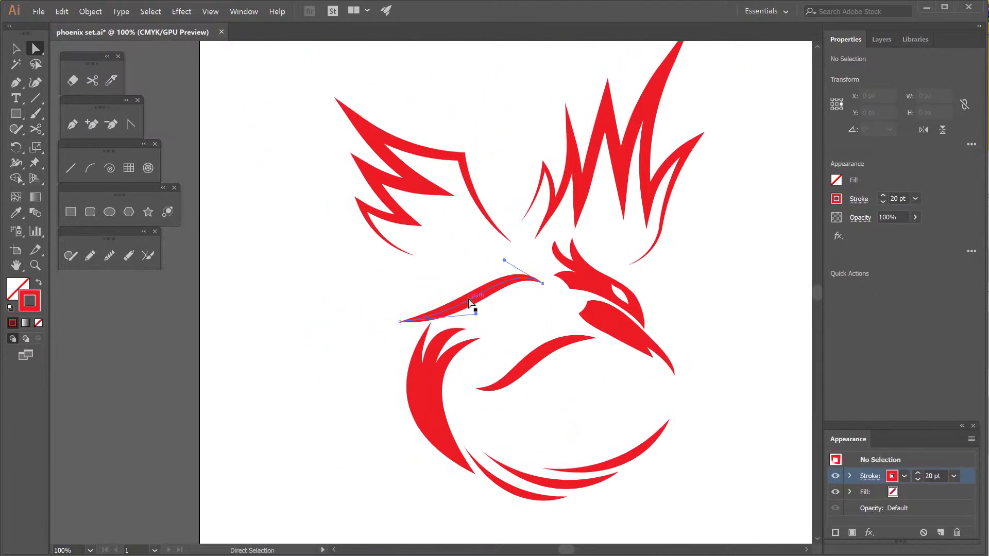
{"action": "left_click", "coordinate": [415, 242]}
Step: Move the loose curve to the lower left and pull its top anchor and handle outward
{"action": "key", "text": "v"}
{"action": "left_click_drag", "start_coordinate": [397, 192], "coordinate": [422, 219]}
{"action": "mouse_move", "coordinate": [541, 443]}
{"action": "left_mouse_down"}
{"action": "mouse_move", "coordinate": [329, 453]}
{"action": "mouse_move", "coordinate": [375, 399]}
{"action": "left_mouse_up"}
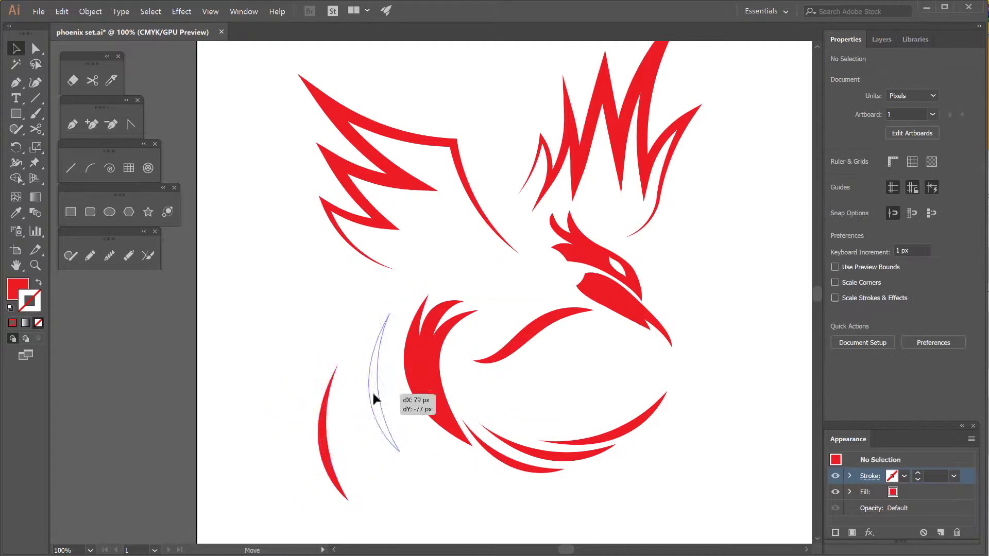
{"action": "key", "text": "a"}
{"action": "left_click_drag", "start_coordinate": [389, 313], "coordinate": [429, 262]}
{"action": "mouse_move", "coordinate": [380, 353]}
{"action": "left_mouse_down"}
{"action": "mouse_move", "coordinate": [311, 350]}
{"action": "mouse_move", "coordinate": [323, 369]}
{"action": "left_mouse_up"}
Step: Undo the bloated reshape and taper the feather's bottom into a sharp point
{"action": "key", "text": "a"}
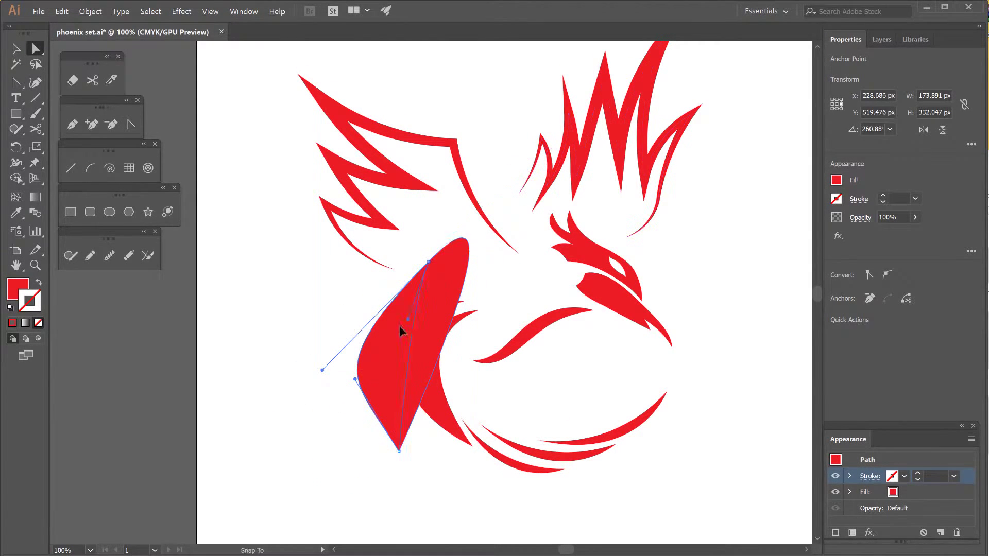
{"action": "key", "text": "ctrl+z"}
{"action": "left_click_drag", "start_coordinate": [421, 411], "coordinate": [353, 518]}
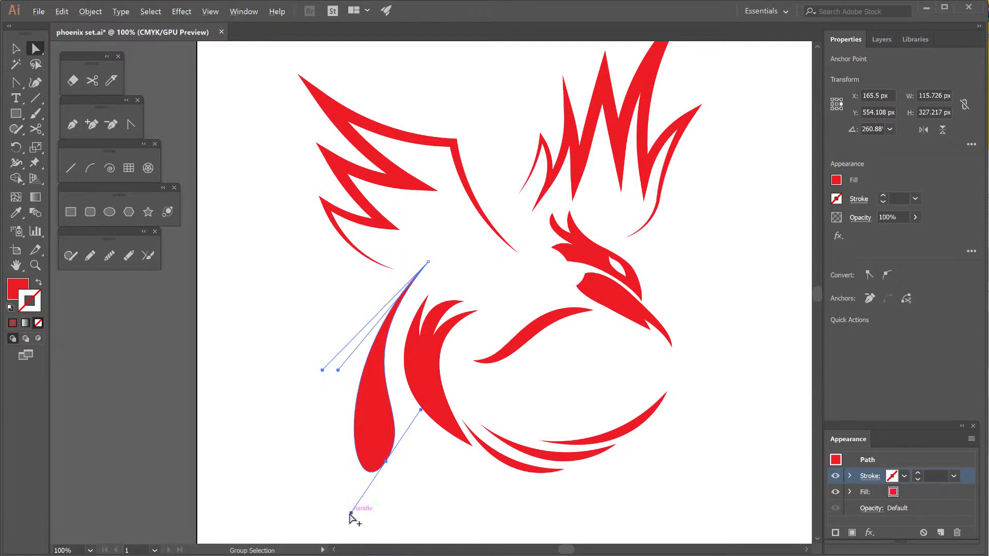
{"action": "key", "text": "a"}
{"action": "left_click", "coordinate": [393, 468]}
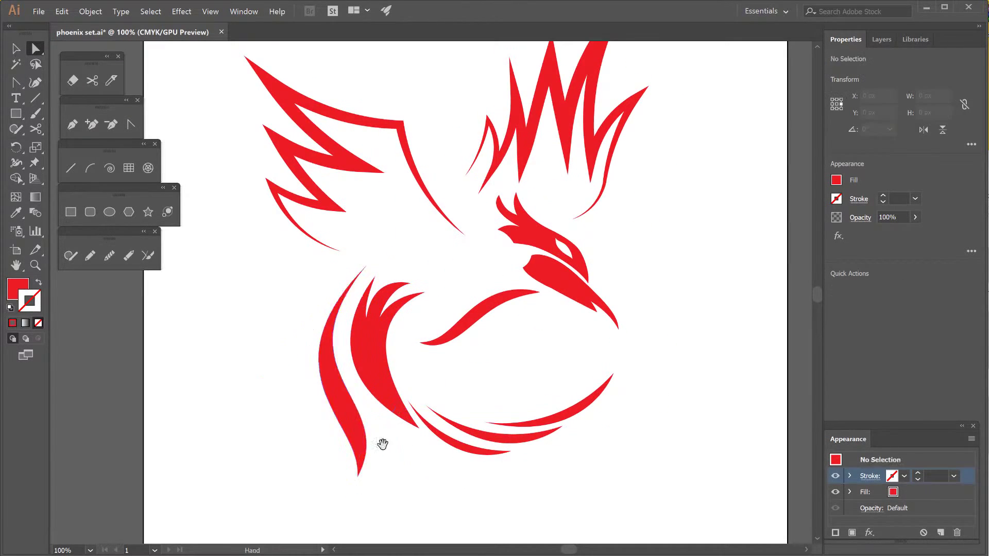
{"action": "left_click_drag", "start_coordinate": [336, 388], "coordinate": [314, 354]}
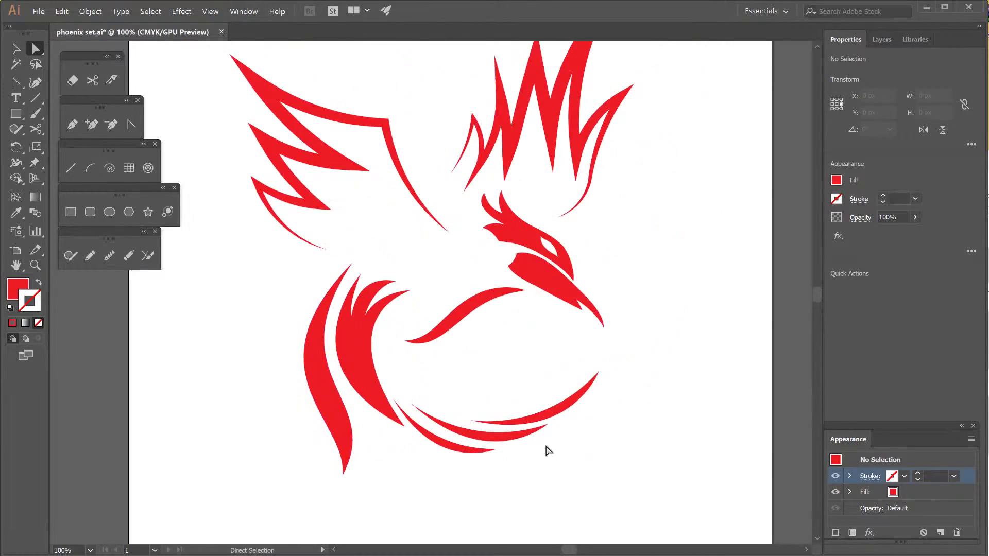
Step: Pull the inner feather's top anchors up so its tip sweeps higher
{"action": "scroll", "coordinate": [349, 301], "scroll_direction": "up", "scroll_amount": 1}
{"action": "left_click", "coordinate": [422, 276]}
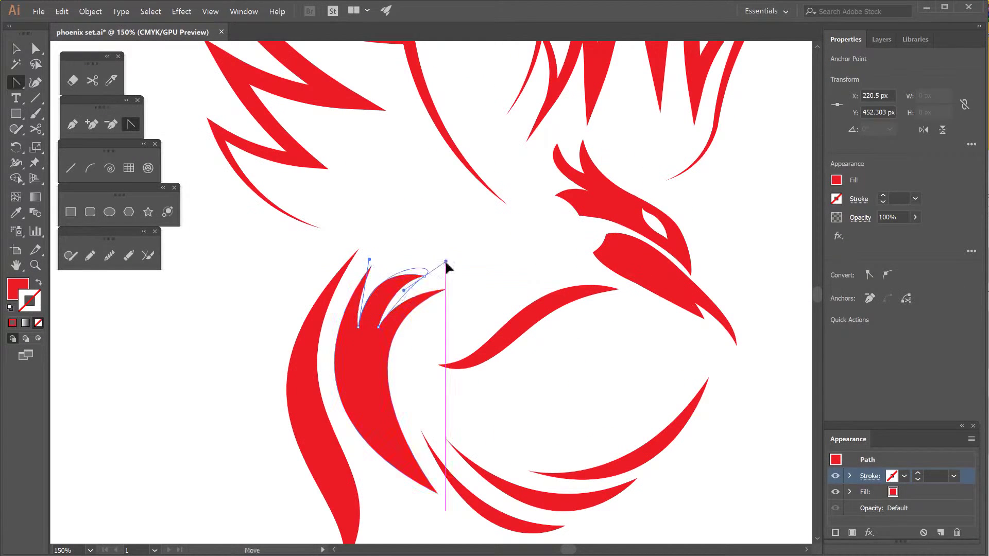
{"action": "left_click_drag", "start_coordinate": [446, 264], "coordinate": [453, 276]}
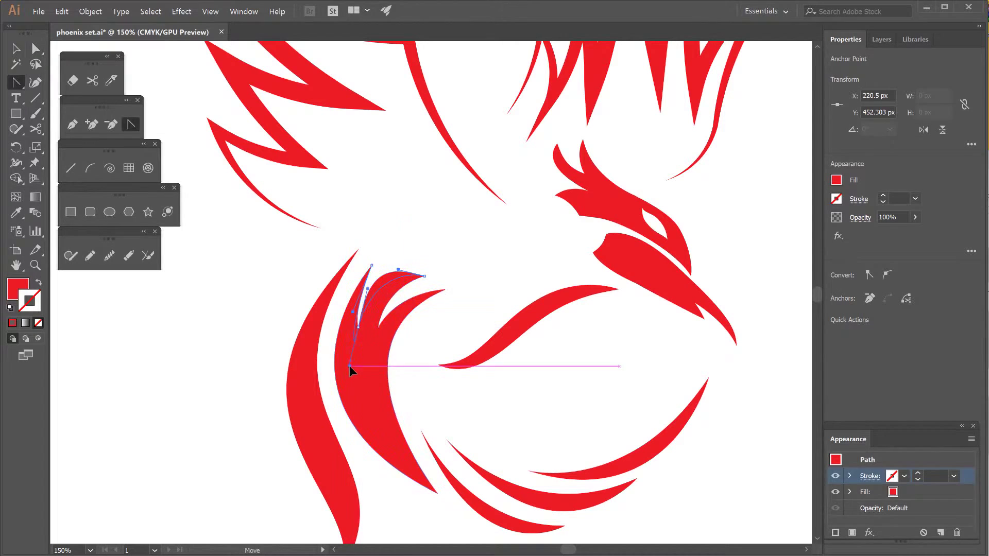
{"action": "key", "text": "a"}
{"action": "left_click_drag", "start_coordinate": [372, 265], "coordinate": [380, 258]}
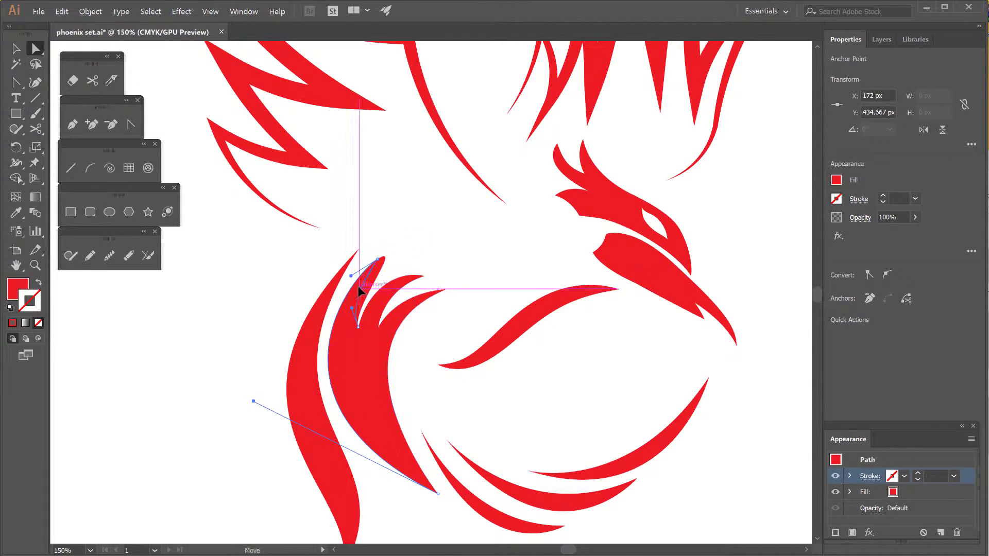
{"action": "mouse_move", "coordinate": [359, 291]}
{"action": "left_mouse_down"}
{"action": "mouse_move", "coordinate": [381, 278]}
{"action": "mouse_move", "coordinate": [361, 276]}
{"action": "left_mouse_up"}
{"action": "left_click", "coordinate": [381, 260]}
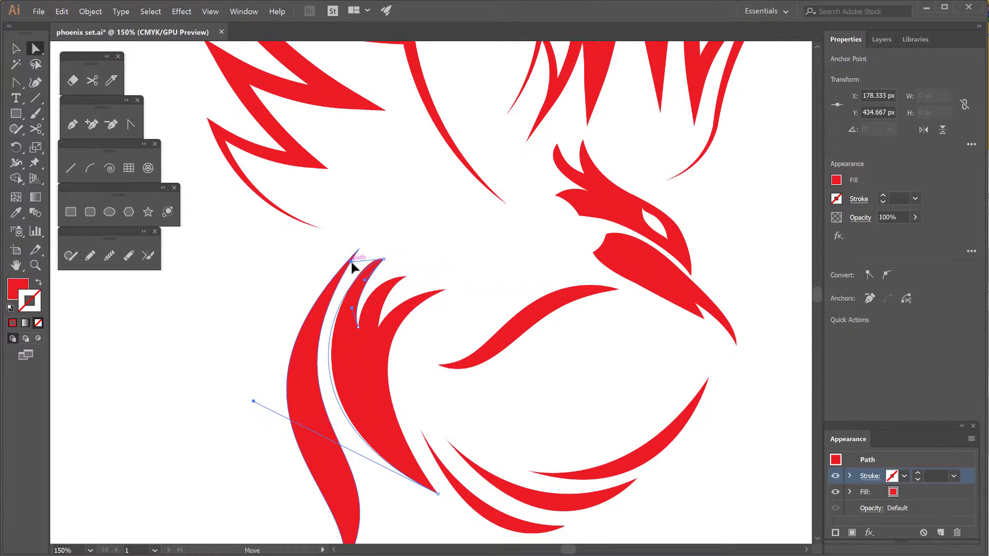
Step: Zoom out and select anchors on the lower tail feather
{"action": "key", "text": "ctrl+minus"}
{"action": "left_click", "coordinate": [435, 408]}
{"action": "left_click", "coordinate": [384, 431]}
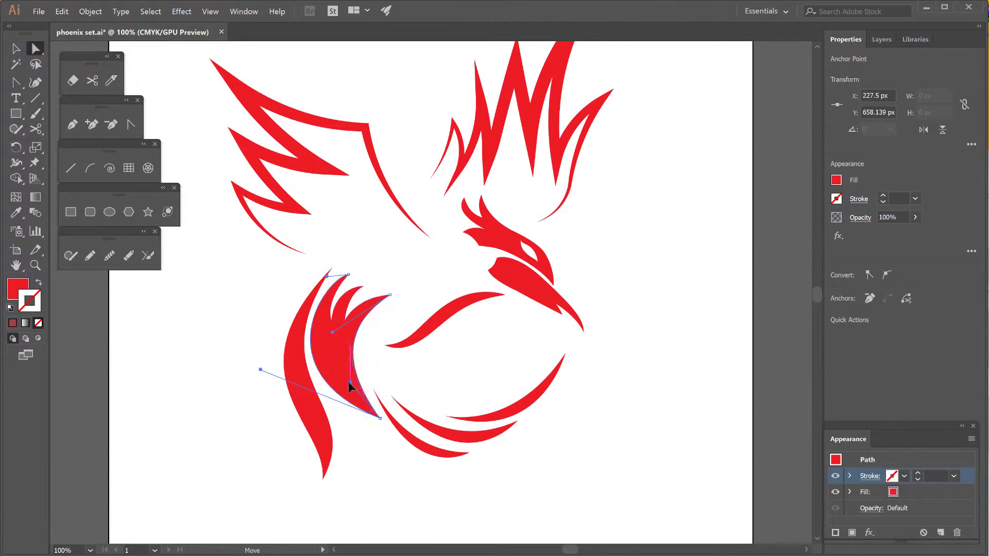
{"action": "left_click", "coordinate": [375, 342]}
{"action": "left_click_drag", "start_coordinate": [376, 342], "coordinate": [446, 290]}
Step: Narrow the middle tail feather and move the two lower feathers into place
{"action": "key", "text": "v"}
{"action": "left_click", "coordinate": [460, 340]}
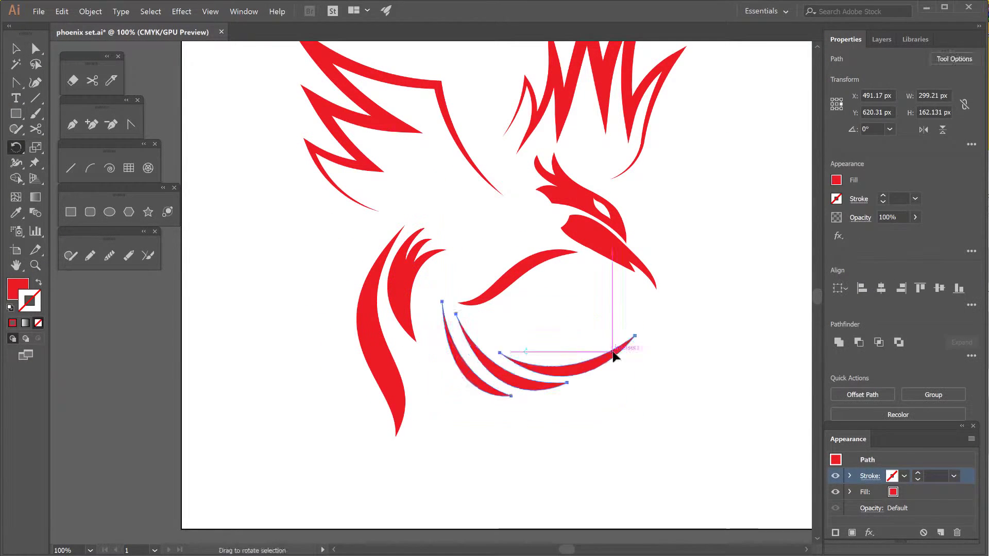
{"action": "left_click_drag", "start_coordinate": [424, 418], "coordinate": [613, 353]}
{"action": "left_click_drag", "start_coordinate": [512, 381], "coordinate": [523, 386]}
{"action": "scroll", "coordinate": [518, 301], "scroll_direction": "left", "scroll_amount": 3}
{"action": "left_click", "coordinate": [518, 302]}
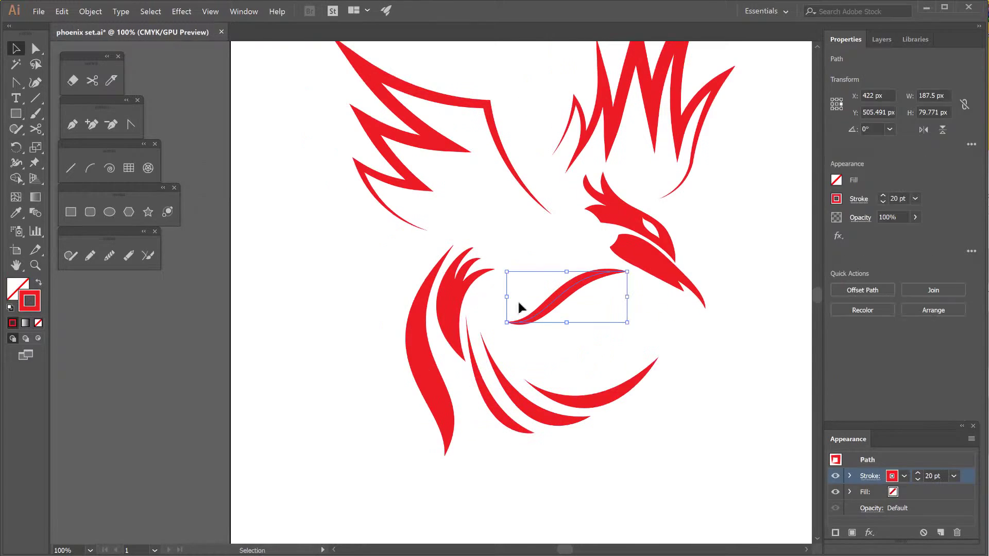
{"action": "scroll", "coordinate": [565, 309], "scroll_direction": "up", "scroll_amount": 2}
{"action": "left_click", "coordinate": [613, 360]}
{"action": "scroll", "coordinate": [515, 412], "scroll_direction": "down", "scroll_amount": 2}
{"action": "scroll", "coordinate": [488, 448], "scroll_direction": "left", "scroll_amount": 2}
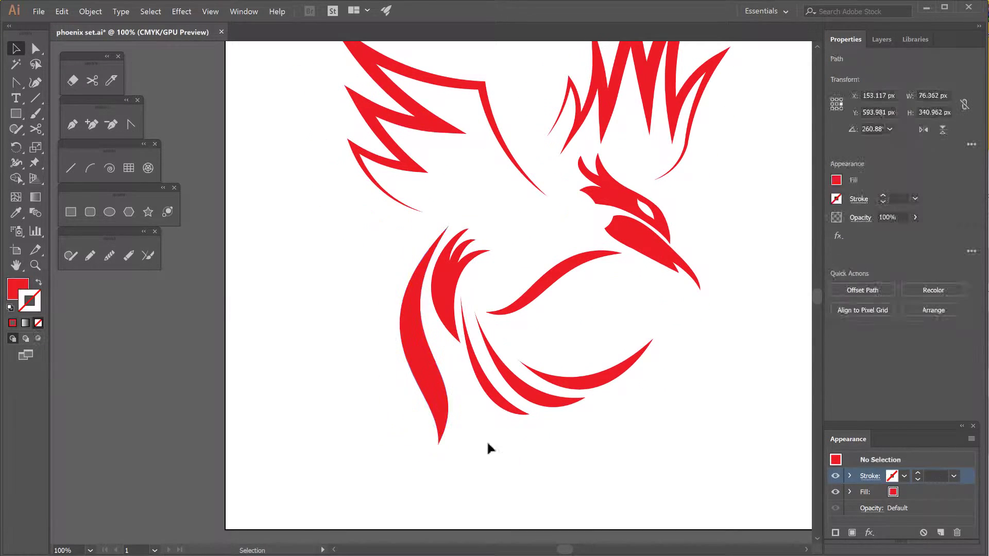
{"action": "scroll", "coordinate": [400, 366], "scroll_direction": "right", "scroll_amount": 3}
Step: Duplicate the lower-left feather to the far left and tilt the copy slightly
{"action": "mouse_move", "coordinate": [362, 382]}
{"action": "left_mouse_down"}
{"action": "mouse_move", "coordinate": [312, 392]}
{"action": "mouse_move", "coordinate": [336, 419]}
{"action": "left_mouse_up"}
{"action": "left_click", "coordinate": [407, 427]}
{"action": "scroll", "coordinate": [406, 428], "scroll_direction": "right", "scroll_amount": 2}
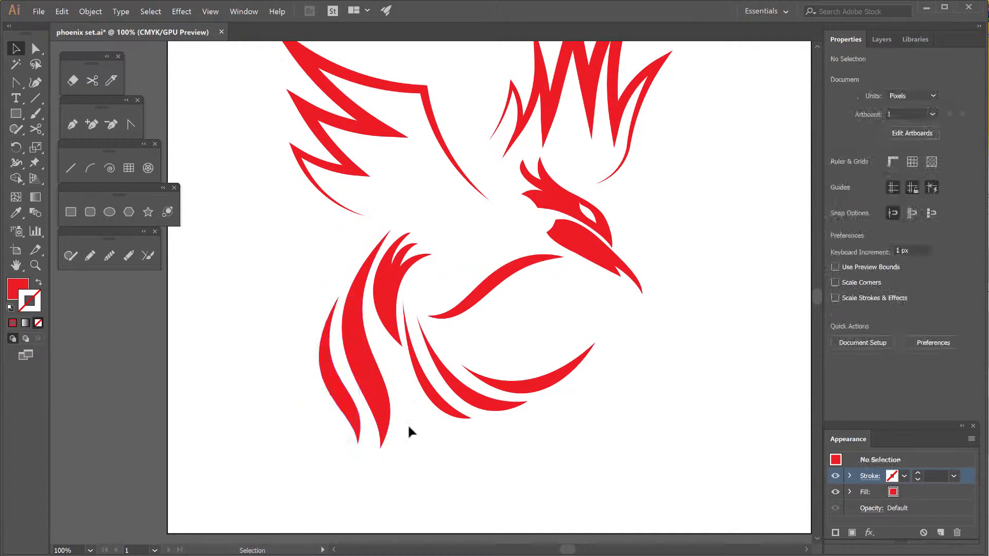
{"action": "left_click", "coordinate": [335, 423]}
{"action": "key", "text": "r"}
{"action": "left_click_drag", "start_coordinate": [348, 477], "coordinate": [344, 480]}
{"action": "key", "text": "v"}
Step: Shift the leftmost feather into position to fan out the tail
{"action": "left_click_drag", "start_coordinate": [291, 252], "coordinate": [579, 474]}
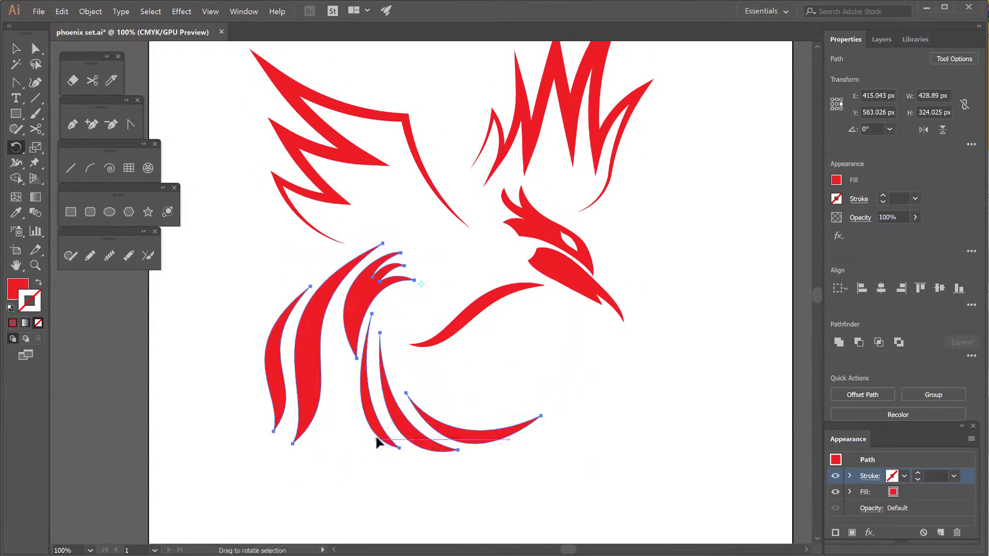
{"action": "left_click", "coordinate": [545, 453]}
{"action": "scroll", "coordinate": [486, 349], "scroll_direction": "left", "scroll_amount": 3}
{"action": "left_click_drag", "start_coordinate": [481, 322], "coordinate": [441, 403]}
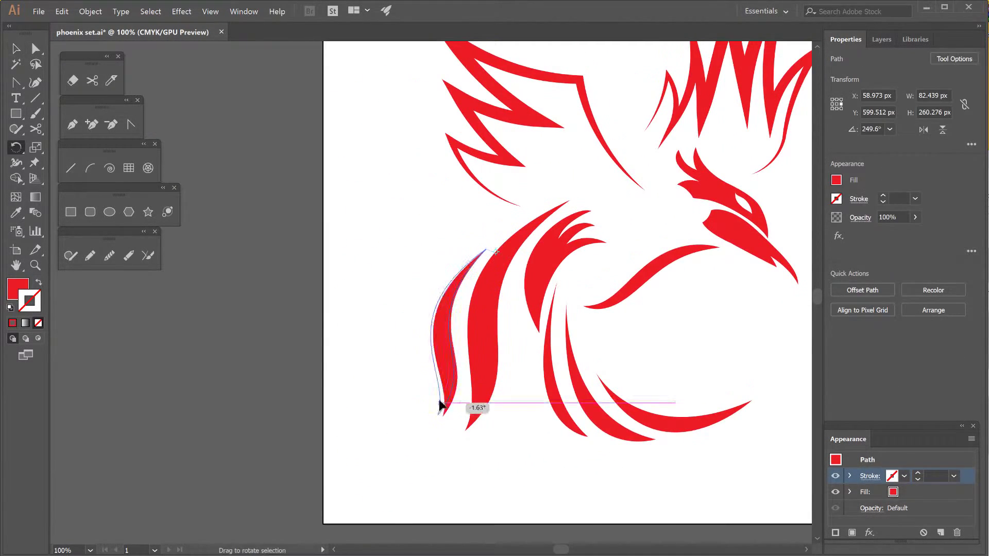
{"action": "key", "text": "ctrl+equal"}
Step: Pull a head anchor's handles up into a long spike off the back of the head, then smooth it
{"action": "key", "text": "a"}
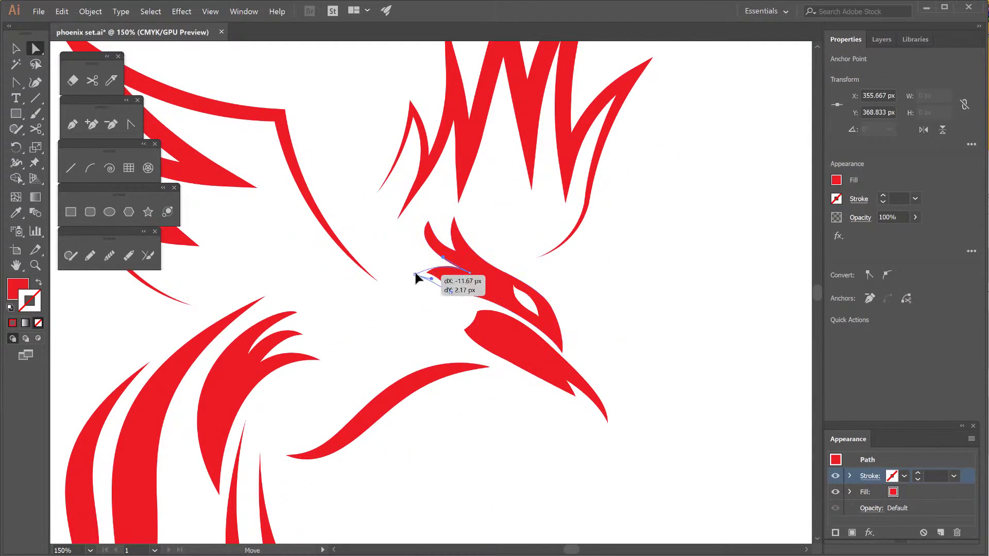
{"action": "left_click_drag", "start_coordinate": [419, 275], "coordinate": [394, 273]}
{"action": "scroll", "coordinate": [348, 237], "scroll_direction": "left", "scroll_amount": 3}
{"action": "key", "text": "shift+c"}
{"action": "left_click_drag", "start_coordinate": [463, 291], "coordinate": [399, 158]}
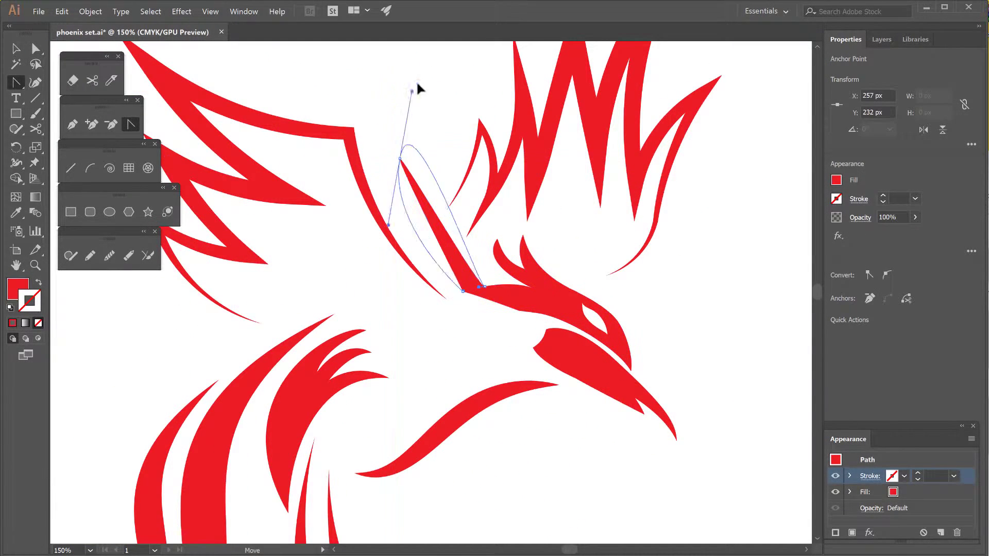
{"action": "left_click_drag", "start_coordinate": [417, 85], "coordinate": [433, 67]}
{"action": "key", "text": "ctrl+z"}
{"action": "key", "text": "ctrl+shift+a"}
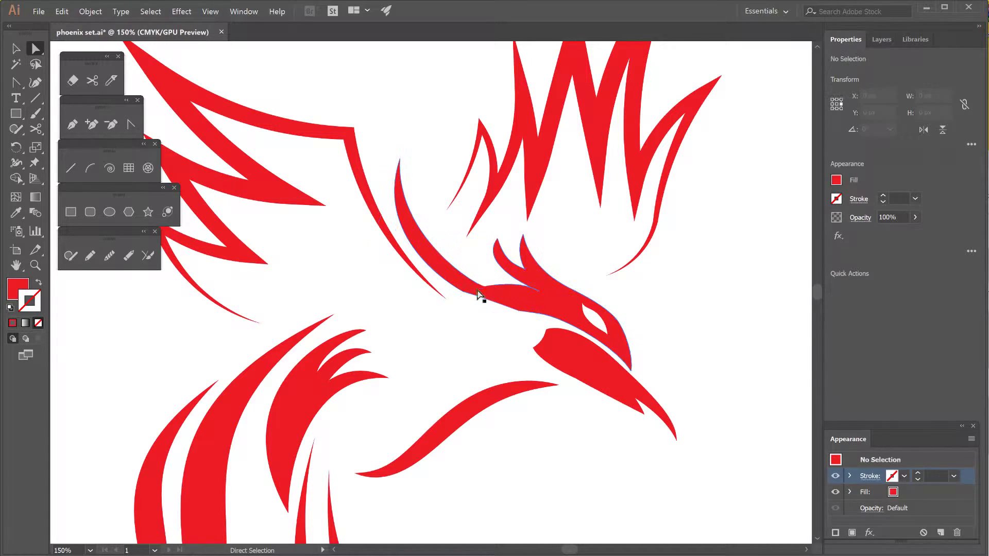
{"action": "left_click", "coordinate": [443, 292]}
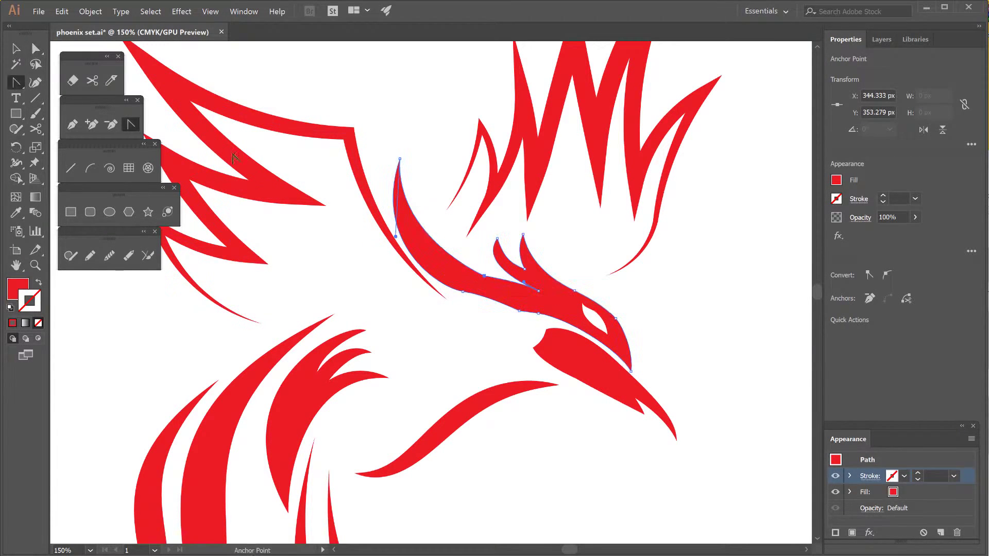
Step: Nudge a head anchor and delete an extra point to smooth the curved neck
{"action": "key", "text": "a"}
{"action": "left_click", "coordinate": [459, 227]}
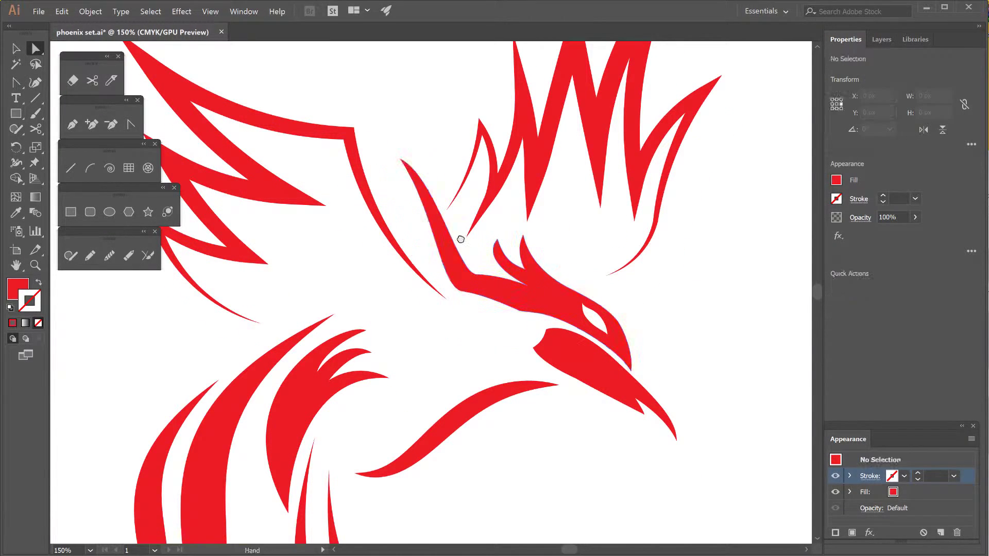
{"action": "mouse_move", "coordinate": [484, 333]}
{"action": "left_mouse_down"}
{"action": "mouse_move", "coordinate": [502, 345]}
{"action": "mouse_move", "coordinate": [521, 335]}
{"action": "mouse_move", "coordinate": [507, 338]}
{"action": "left_mouse_up"}
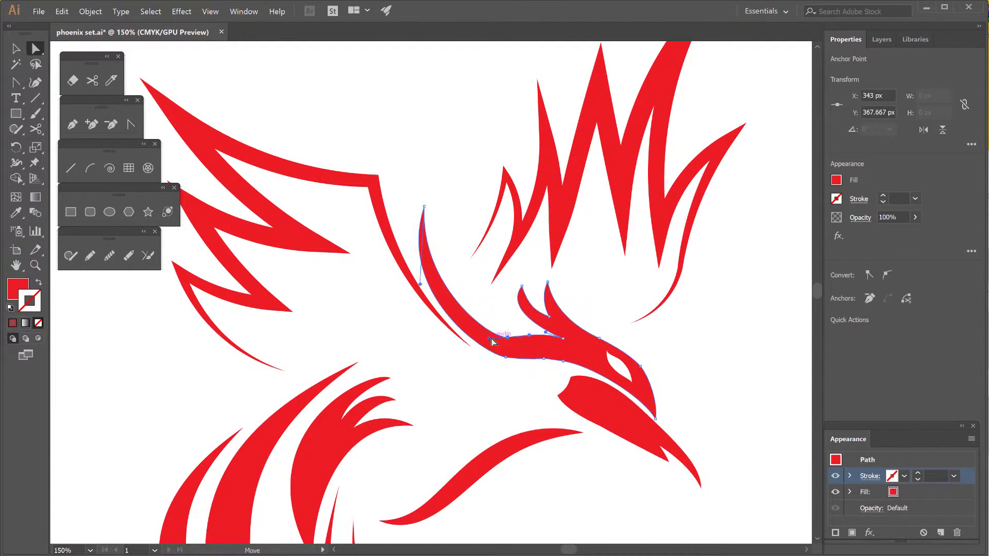
{"action": "key", "text": "ctrl+minus"}
{"action": "key", "text": "minus"}
{"action": "left_click", "coordinate": [466, 340]}
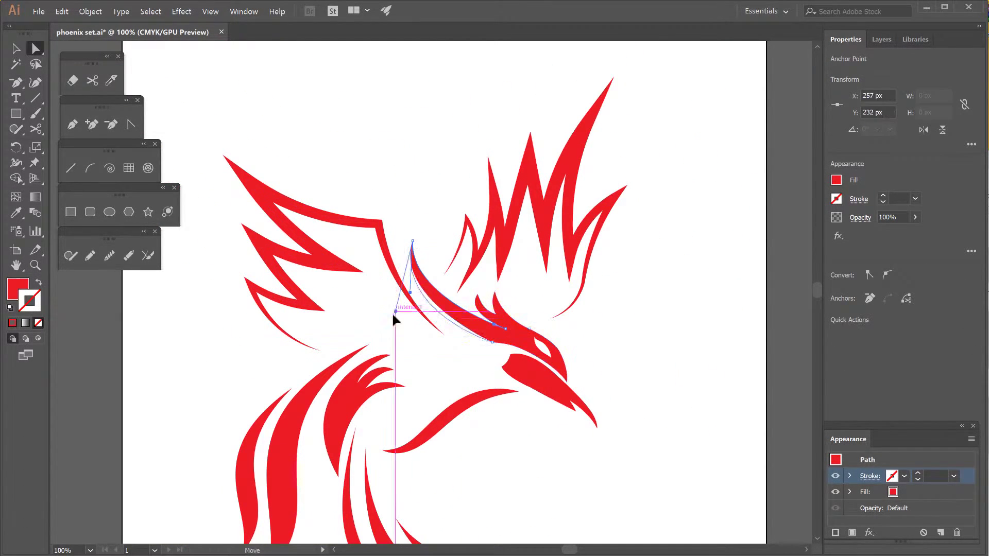
{"action": "left_click", "coordinate": [414, 297]}
{"action": "scroll", "coordinate": [345, 253], "scroll_direction": "down", "scroll_amount": 3}
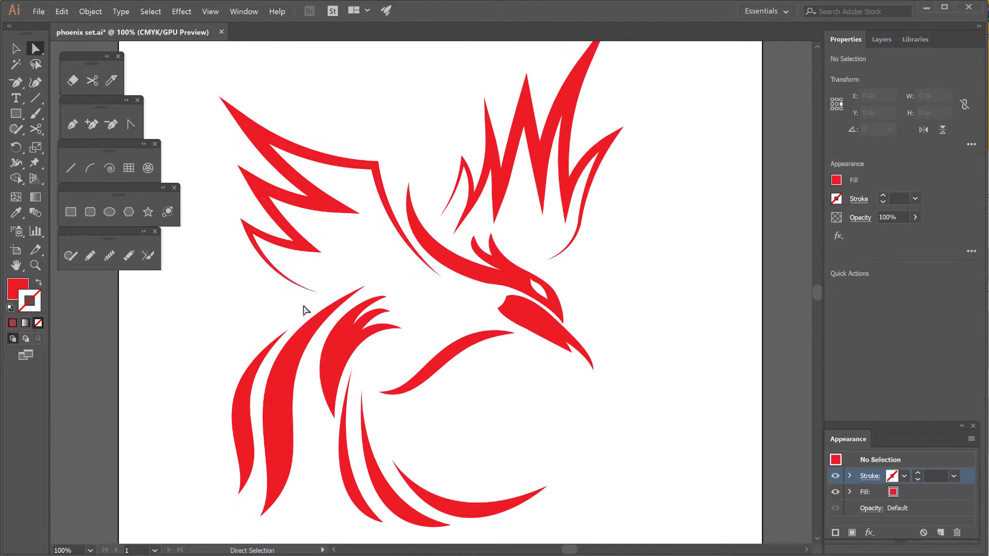
{"action": "scroll", "coordinate": [304, 310], "scroll_direction": "left", "scroll_amount": 2}
{"action": "left_click", "coordinate": [335, 412]}
Step: Draw a small teardrop inside the tail feather and fill it white
{"action": "key", "text": "p"}
{"action": "left_click", "coordinate": [321, 442], "text": "ctrl"}
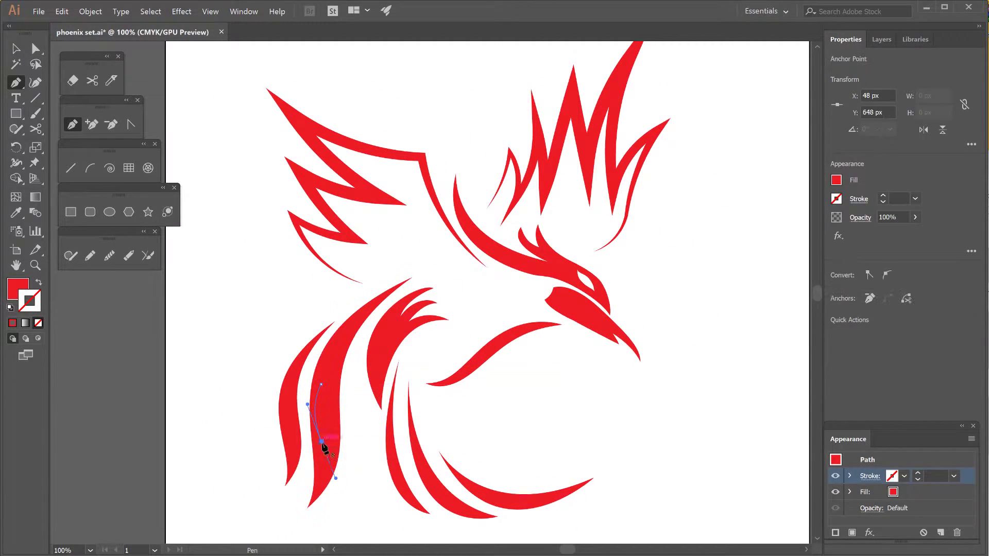
{"action": "key", "text": "ctrl+shift+a"}
{"action": "left_click", "coordinate": [327, 430]}
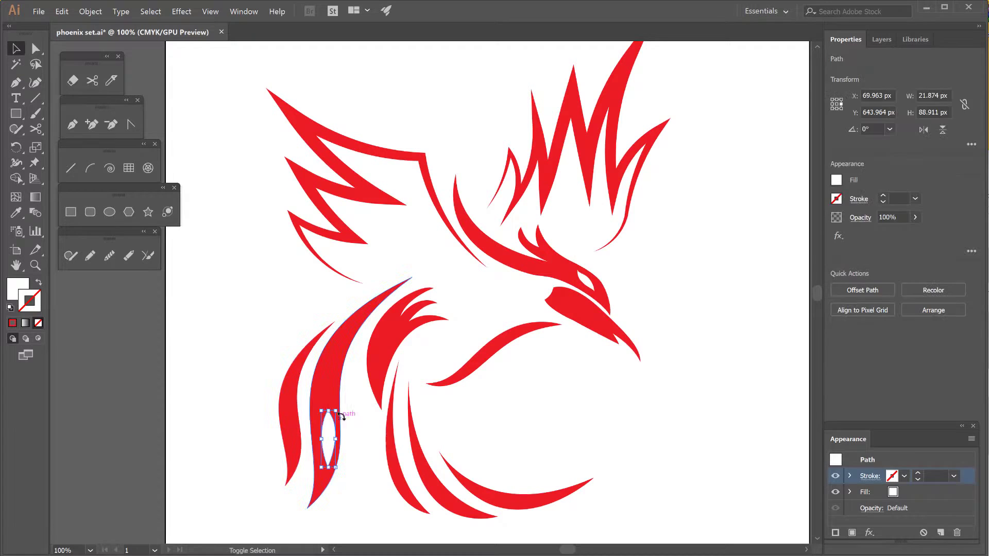
{"action": "left_click", "coordinate": [348, 457]}
{"action": "scroll", "coordinate": [348, 404], "scroll_direction": "down", "scroll_amount": 3}
{"action": "scroll", "coordinate": [344, 397], "scroll_direction": "right", "scroll_amount": 3}
Step: Move the crescent feather onto the middle feather and refit the outer red feather
{"action": "left_click_drag", "start_coordinate": [423, 442], "coordinate": [321, 446]}
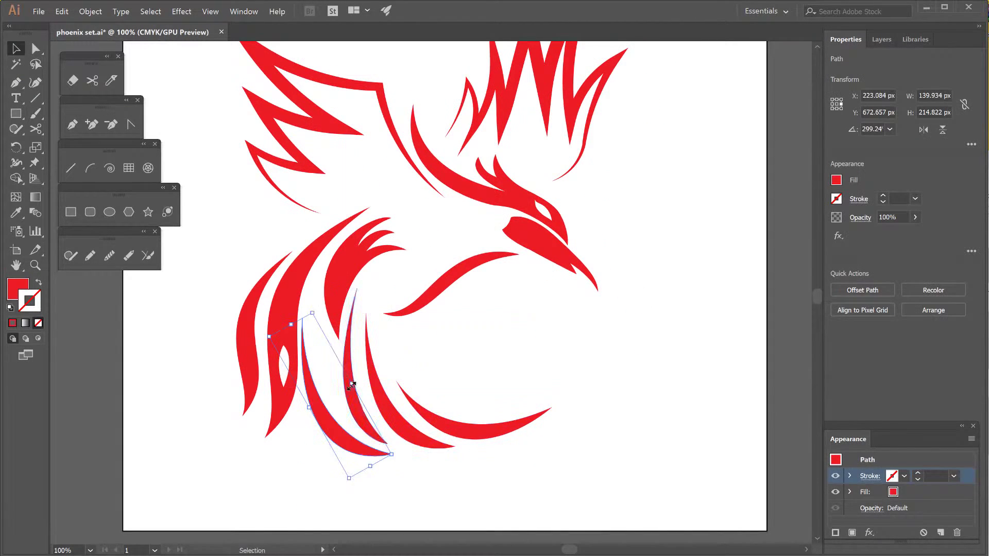
{"action": "key", "text": "ctrl+plus"}
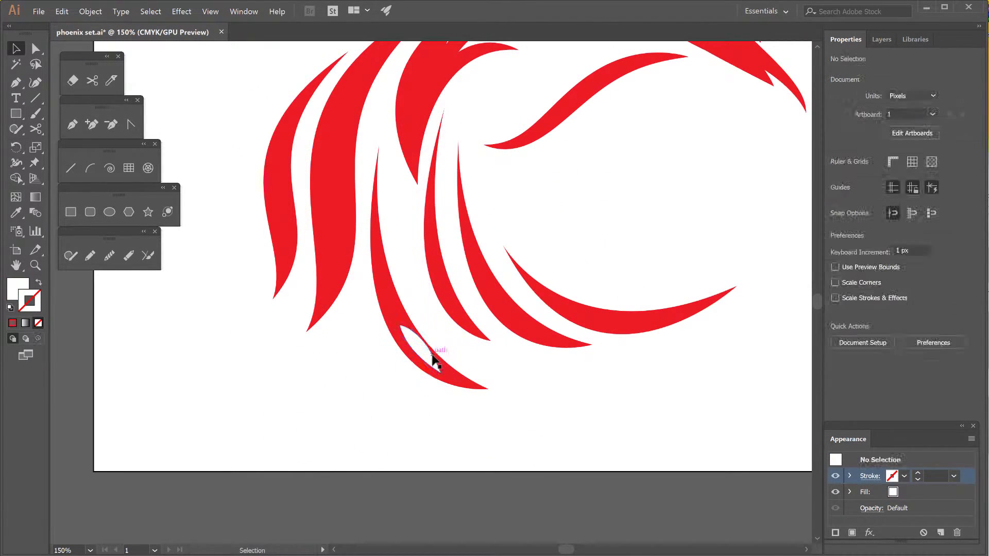
{"action": "left_click", "coordinate": [433, 357]}
{"action": "key", "text": "a"}
{"action": "left_click", "coordinate": [453, 371]}
{"action": "key", "text": "shift+grave"}
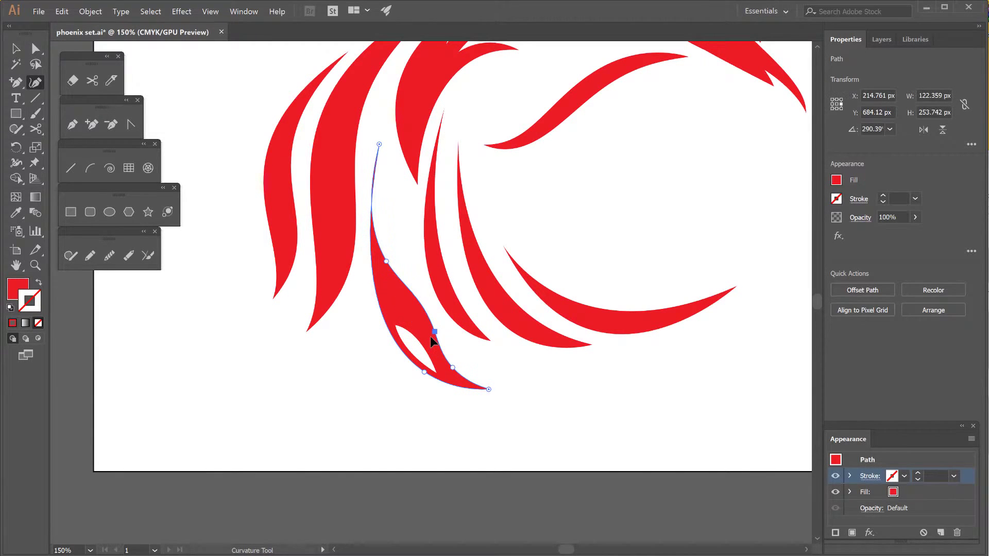
{"action": "key", "text": "v"}
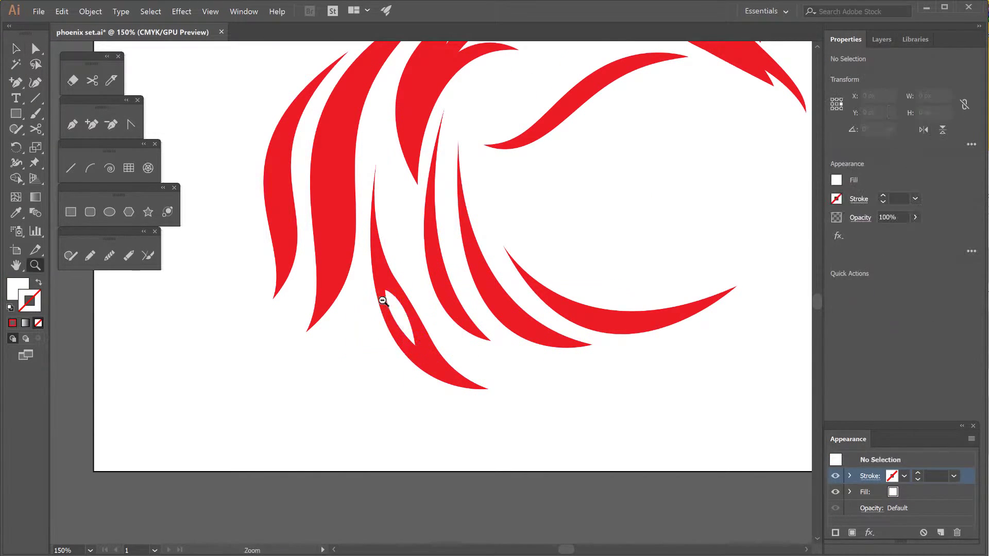
Step: Place a rotated, resized copy of a feather piece on the upper wing
{"action": "key", "text": "ctrl+0"}
{"action": "left_click_drag", "start_coordinate": [374, 426], "coordinate": [423, 433]}
{"action": "mouse_move", "coordinate": [410, 260]}
{"action": "left_mouse_down"}
{"action": "mouse_move", "coordinate": [431, 327]}
{"action": "mouse_move", "coordinate": [465, 174]}
{"action": "left_mouse_up"}
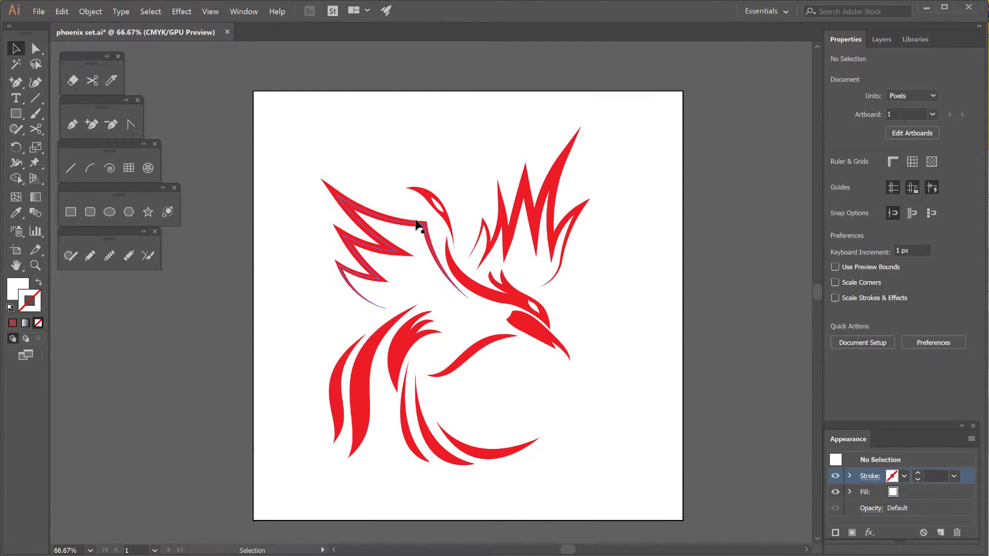
Step: Shift the lower-left feathers into new positions
{"action": "left_click_drag", "start_coordinate": [355, 381], "coordinate": [292, 410]}
{"action": "left_click", "coordinate": [261, 344]}
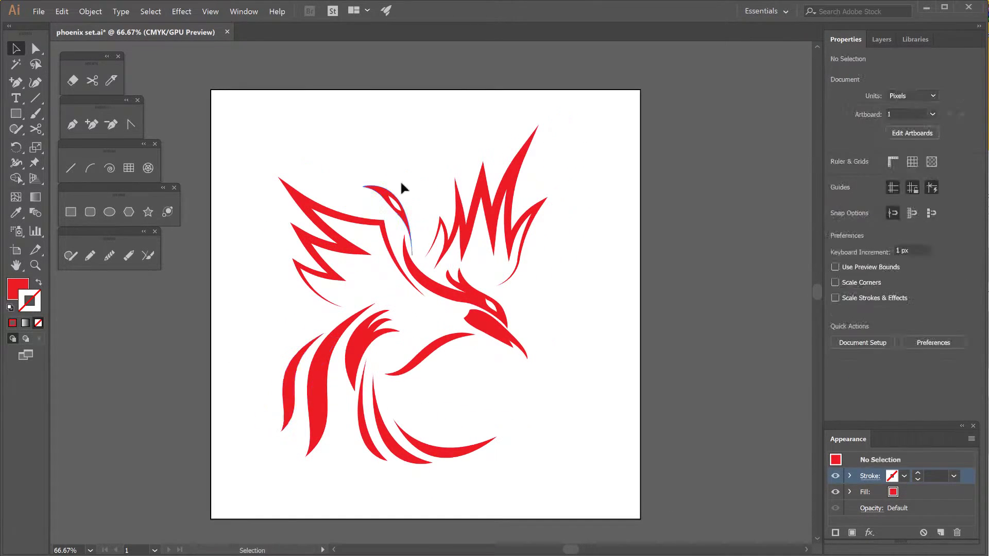
{"action": "mouse_move", "coordinate": [261, 342]}
{"action": "left_mouse_down"}
{"action": "mouse_move", "coordinate": [268, 374]}
{"action": "mouse_move", "coordinate": [286, 356]}
{"action": "left_mouse_up"}
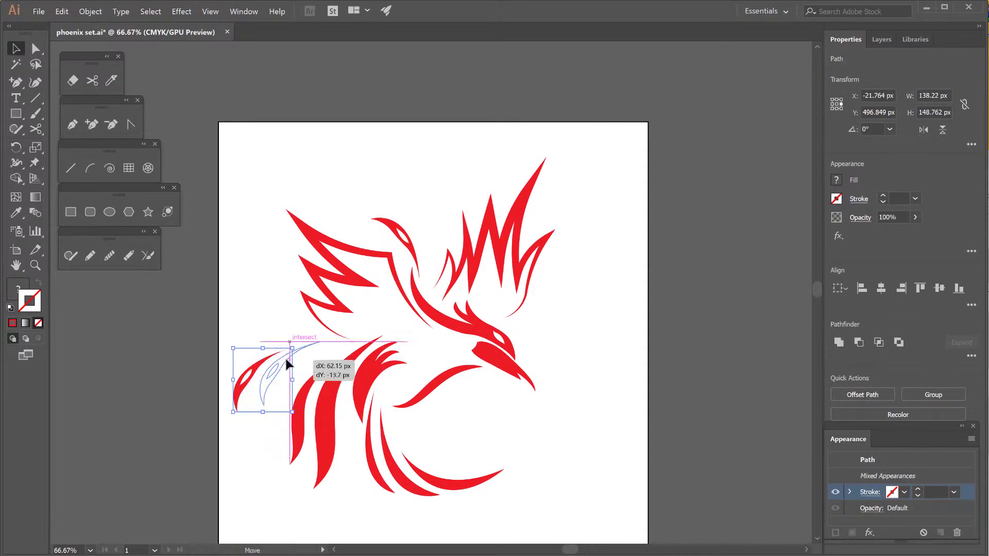
{"action": "left_click", "coordinate": [249, 439]}
{"action": "left_click_drag", "start_coordinate": [248, 438], "coordinate": [238, 396]}
Step: Try adding an anchor to the top crest feather, then zoom in and select it
{"action": "left_click", "coordinate": [416, 196]}
{"action": "key", "text": "r"}
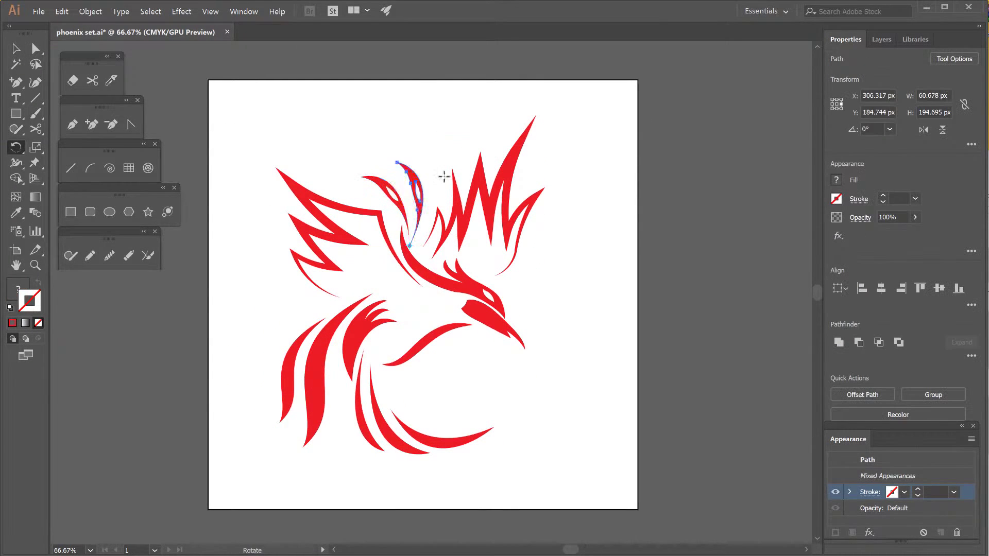
{"action": "key", "text": "plus"}
{"action": "left_click", "coordinate": [572, 308]}
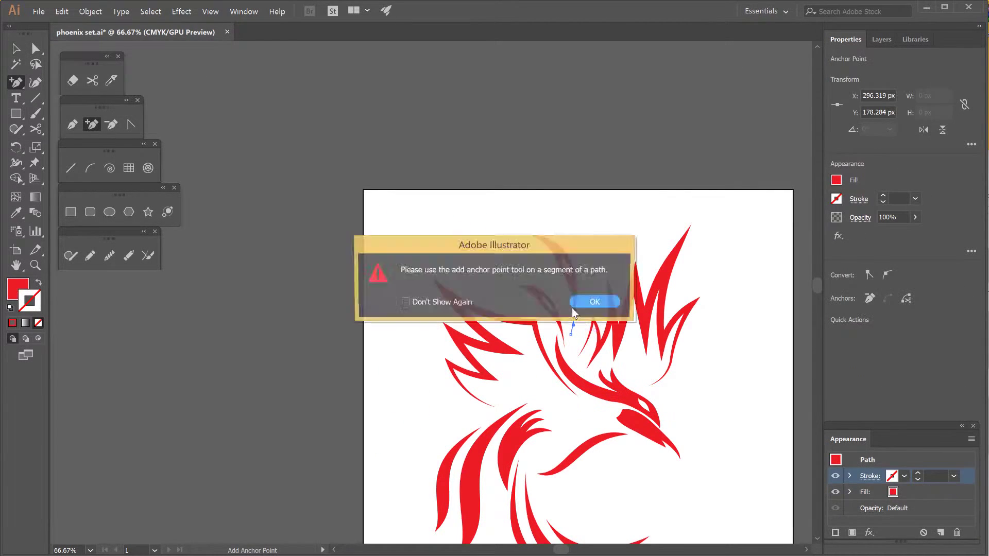
{"action": "key", "text": "a"}
{"action": "left_click_drag", "start_coordinate": [575, 340], "coordinate": [576, 345]}
{"action": "key", "text": "z"}
{"action": "double_click", "coordinate": [453, 263]}
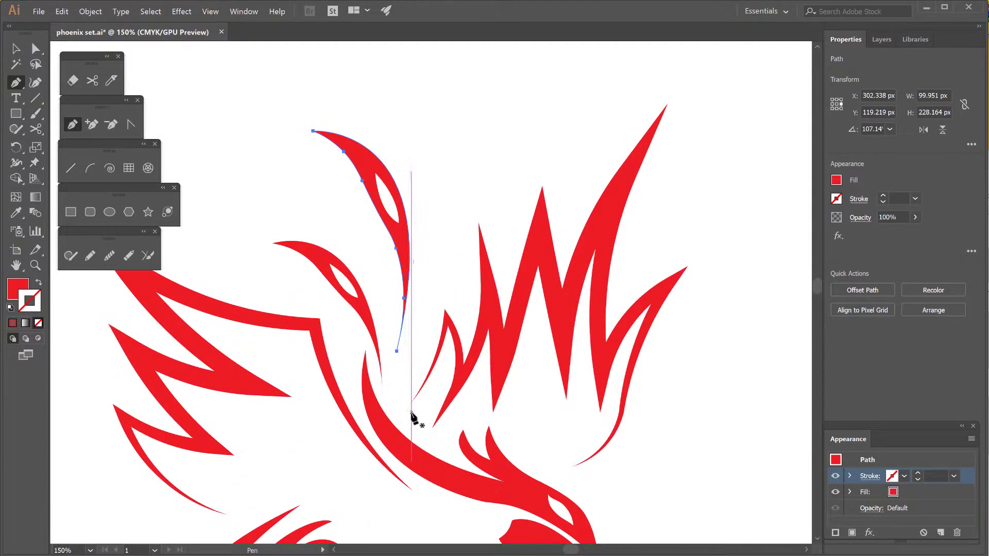
Step: Draw a new long thin curved feather with the Pen tool
{"action": "left_click", "coordinate": [410, 415]}
{"action": "left_click_drag", "start_coordinate": [404, 288], "coordinate": [428, 198]}
{"action": "left_click_drag", "start_coordinate": [401, 330], "coordinate": [424, 272]}
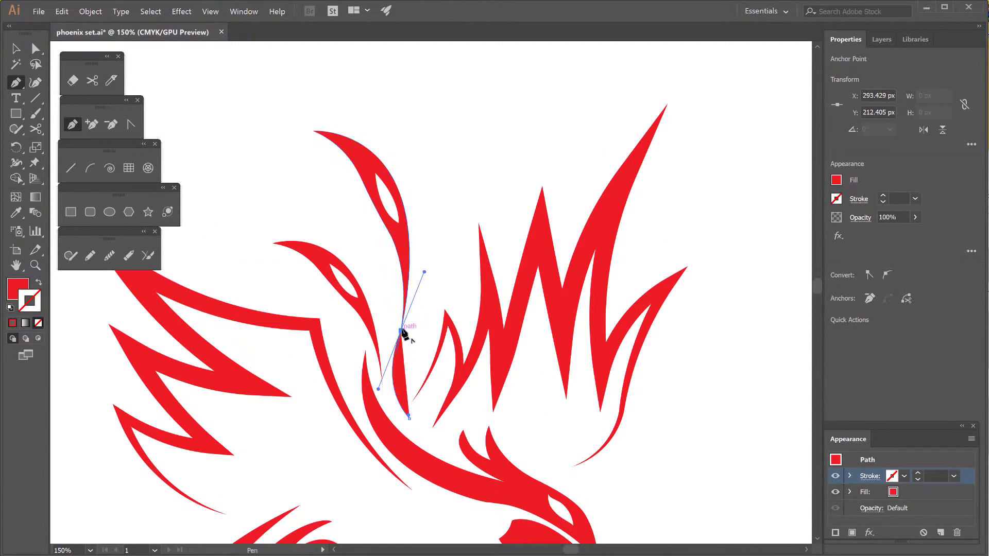
{"action": "left_click", "coordinate": [409, 415]}
{"action": "key", "text": "v"}
{"action": "left_click", "coordinate": [412, 340]}
{"action": "scroll", "coordinate": [441, 229], "scroll_direction": "down", "scroll_amount": 1}
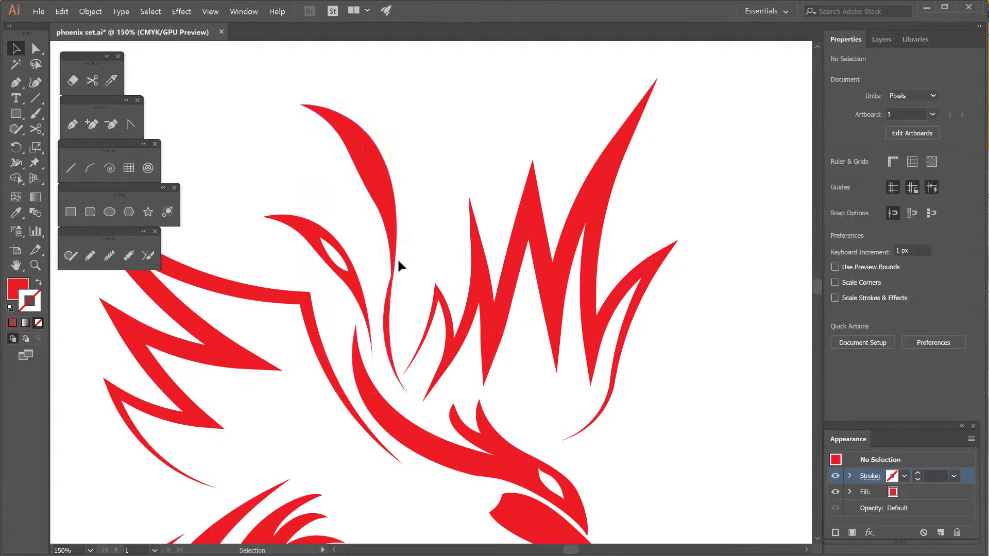
Step: Send the new feather behind the other shapes and delete an extra anchor
{"action": "right_click", "coordinate": [397, 265]}
{"action": "left_click", "coordinate": [371, 384]}
{"action": "key", "text": "a"}
{"action": "left_click", "coordinate": [392, 269]}
{"action": "scroll", "coordinate": [392, 269], "scroll_direction": "up", "scroll_amount": 2}
{"action": "key", "text": "minus"}
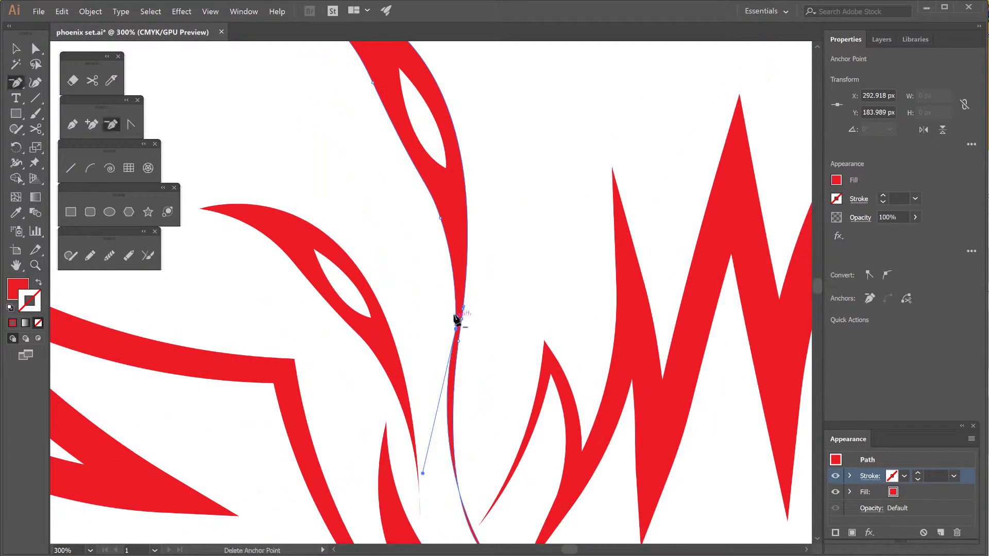
{"action": "left_click", "coordinate": [456, 320]}
Step: Reshape the new feather's lower curve and widen its base
{"action": "key", "text": "shift+grave"}
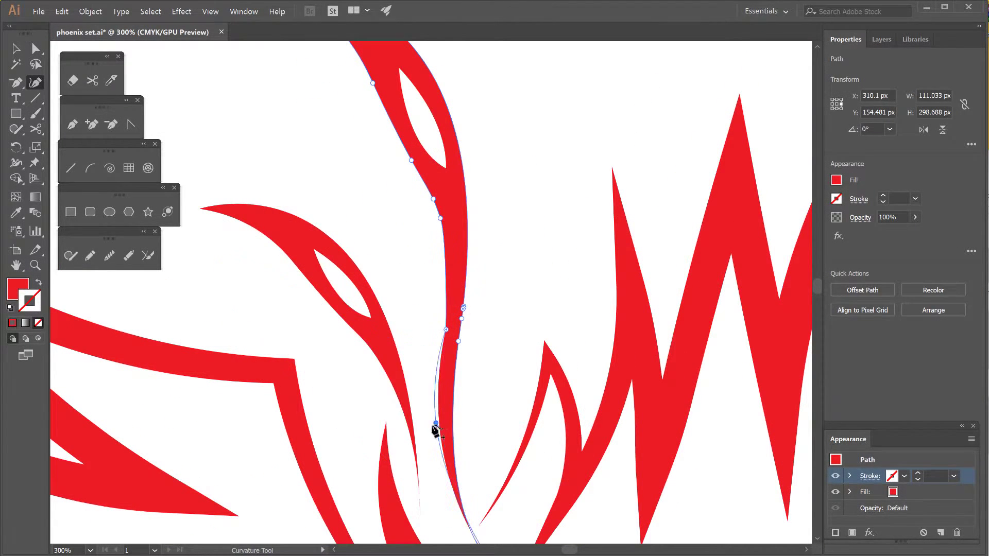
{"action": "scroll", "coordinate": [464, 392], "scroll_direction": "down", "scroll_amount": 3}
{"action": "scroll", "coordinate": [464, 392], "scroll_direction": "left", "scroll_amount": 1}
{"action": "key", "text": "a"}
{"action": "left_click", "coordinate": [454, 362]}
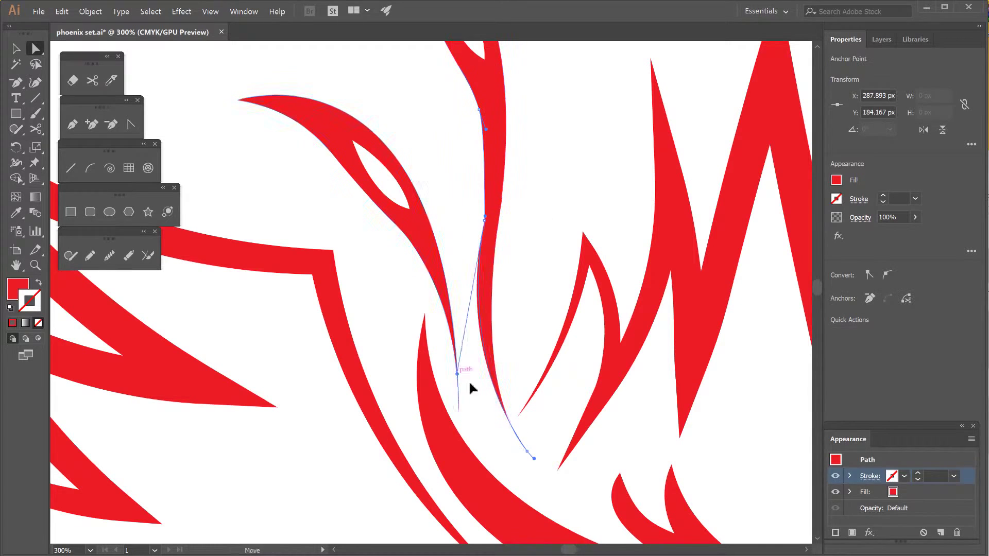
{"action": "left_click_drag", "start_coordinate": [484, 217], "coordinate": [486, 221]}
{"action": "key", "text": "ctrl+shift+a"}
{"action": "key", "text": "ctrl+minus"}
{"action": "key", "text": "ctrl+minus"}
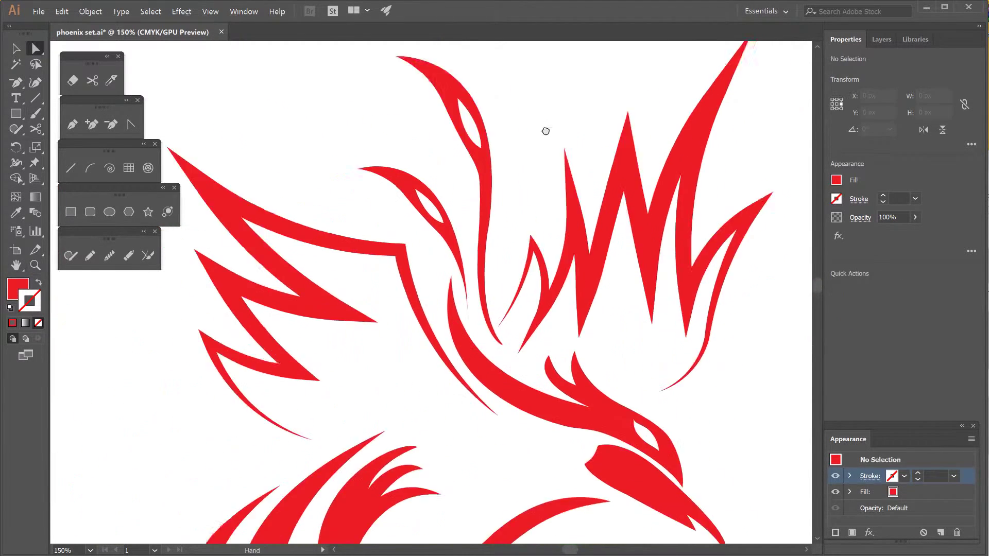
{"action": "left_click_drag", "start_coordinate": [546, 130], "coordinate": [569, 163]}
{"action": "left_click", "coordinate": [528, 377]}
{"action": "left_click_drag", "start_coordinate": [519, 382], "coordinate": [542, 394]}
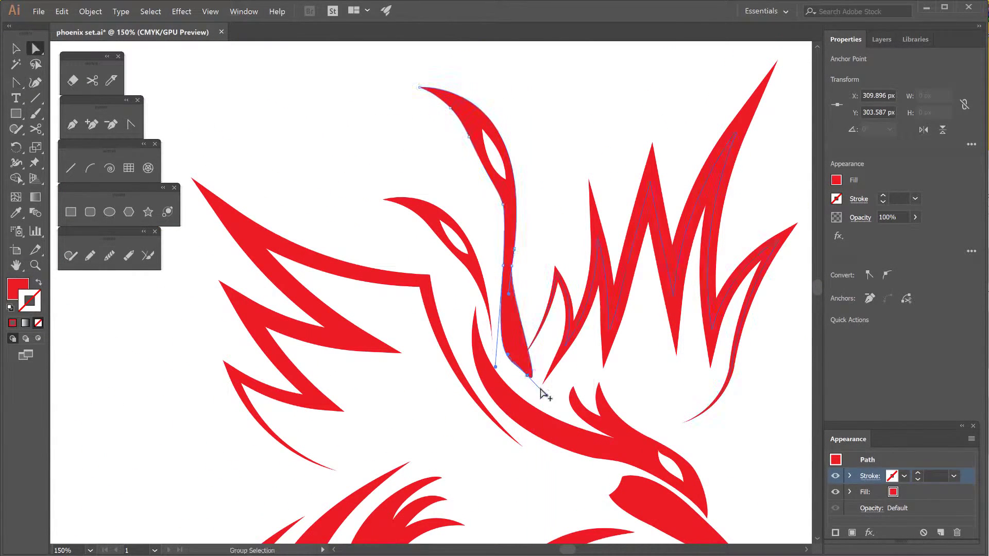
Step: Move the feather's base point into place, check the result, and select the whole feather
{"action": "key", "text": "ctrl+plus"}
{"action": "key", "text": "ctrl+plus"}
{"action": "key", "text": "ctrl+plus"}
{"action": "mouse_move", "coordinate": [406, 233]}
{"action": "left_mouse_down"}
{"action": "mouse_move", "coordinate": [425, 249]}
{"action": "mouse_move", "coordinate": [429, 240]}
{"action": "left_mouse_up"}
{"action": "scroll", "coordinate": [430, 240], "scroll_direction": "down", "scroll_amount": 2}
{"action": "scroll", "coordinate": [466, 392], "scroll_direction": "up", "scroll_amount": 1}
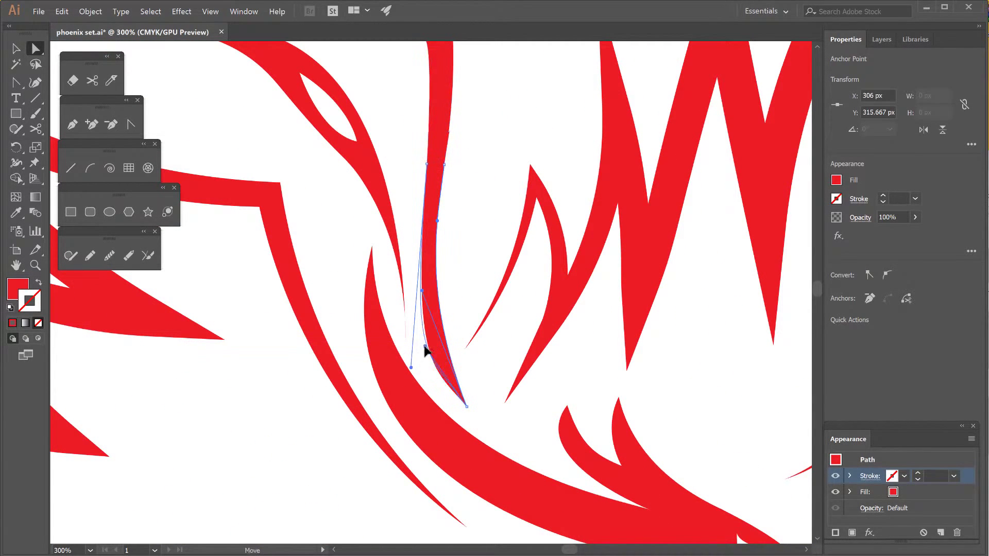
{"action": "key", "text": "z"}
{"action": "left_click", "coordinate": [470, 196], "text": "alt"}
{"action": "left_click", "coordinate": [442, 298]}
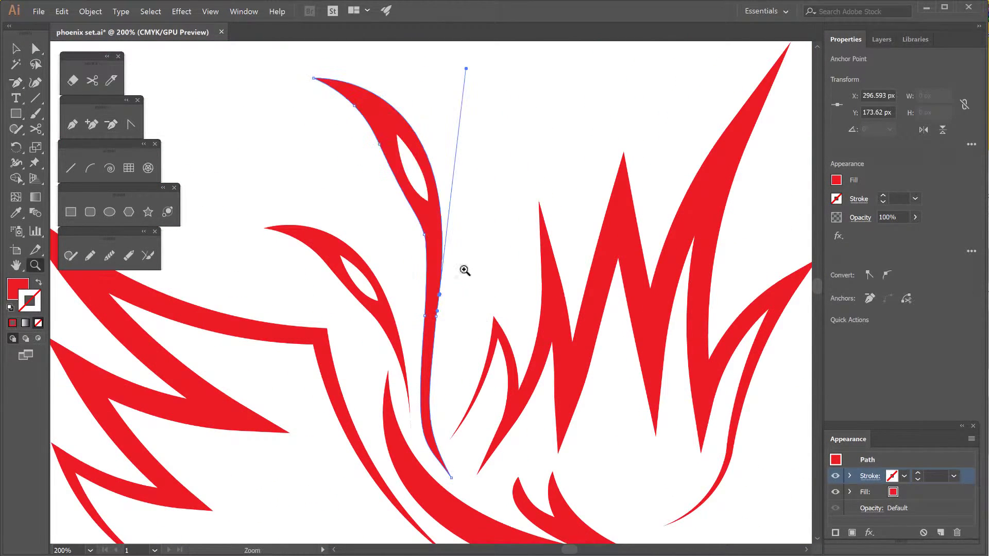
{"action": "left_click", "coordinate": [425, 235]}
{"action": "left_click", "coordinate": [464, 320]}
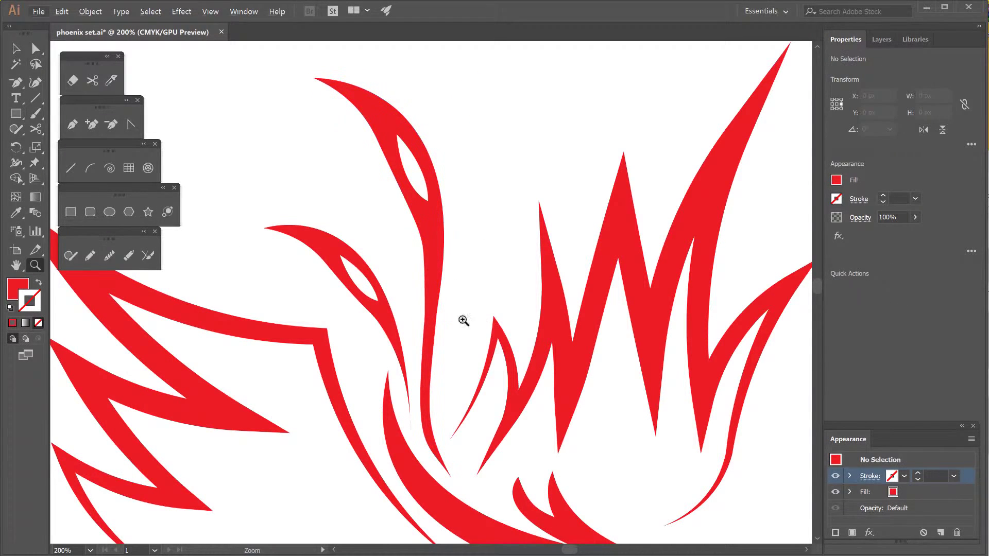
{"action": "key", "text": "z"}
{"action": "left_click", "coordinate": [464, 320], "text": "alt"}
{"action": "left_click", "coordinate": [432, 330], "text": "ctrl"}
Step: Rotate the new feather slightly, then enlarge the whole phoenix a little
{"action": "key", "text": "r"}
{"action": "left_click_drag", "start_coordinate": [451, 320], "coordinate": [436, 353]}
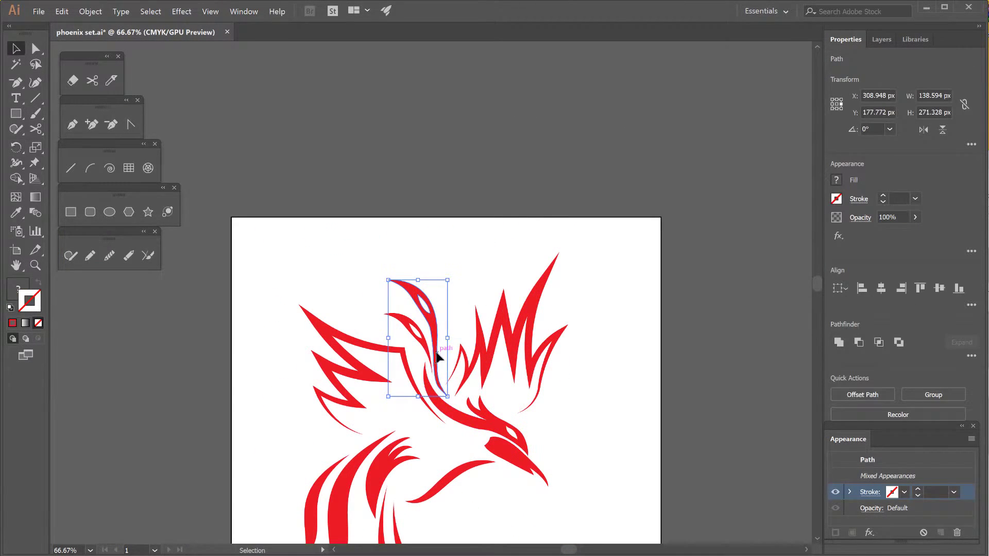
{"action": "key", "text": "v"}
{"action": "key", "text": "ctrl+shift+a"}
{"action": "left_click_drag", "start_coordinate": [419, 311], "coordinate": [452, 203]}
{"action": "key", "text": "ctrl+a"}
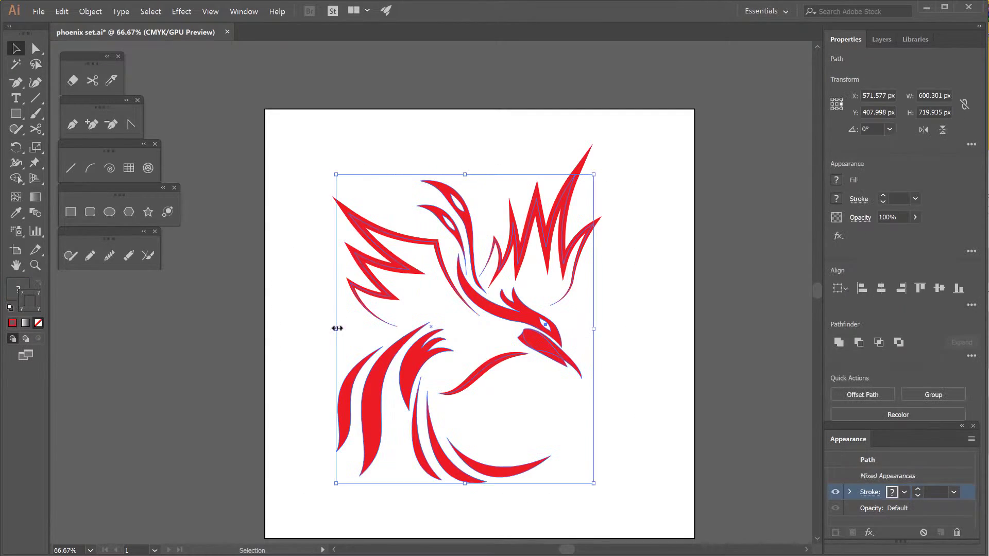
{"action": "left_click_drag", "start_coordinate": [601, 475], "coordinate": [614, 491]}
{"action": "left_click", "coordinate": [90, 11]}
{"action": "left_click", "coordinate": [268, 73]}
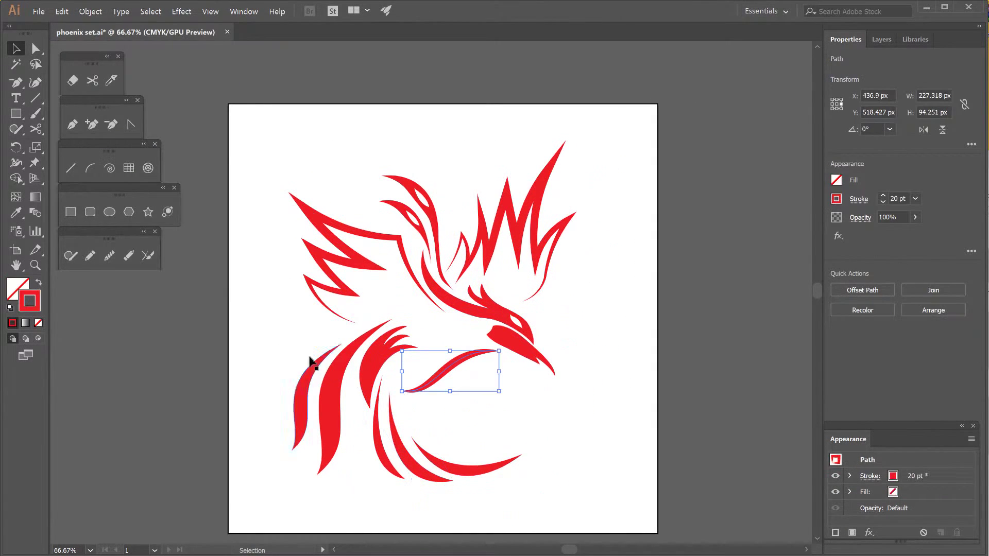
Step: Rotate a lower-left tail feather into place
{"action": "key", "text": "a"}
{"action": "left_click", "coordinate": [378, 394]}
{"action": "left_click", "coordinate": [601, 389]}
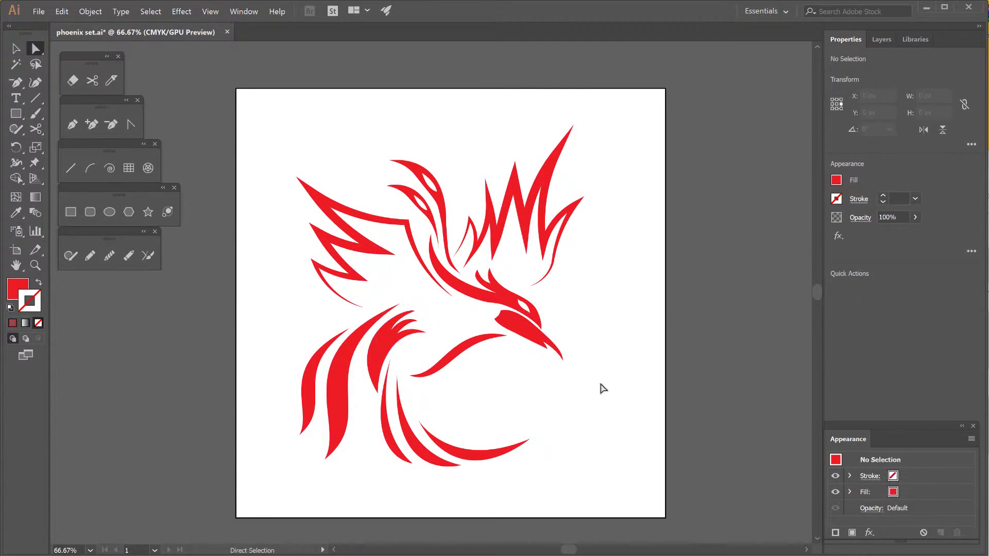
{"action": "left_click", "coordinate": [320, 335]}
{"action": "key", "text": "r"}
{"action": "left_click_drag", "start_coordinate": [394, 444], "coordinate": [348, 332]}
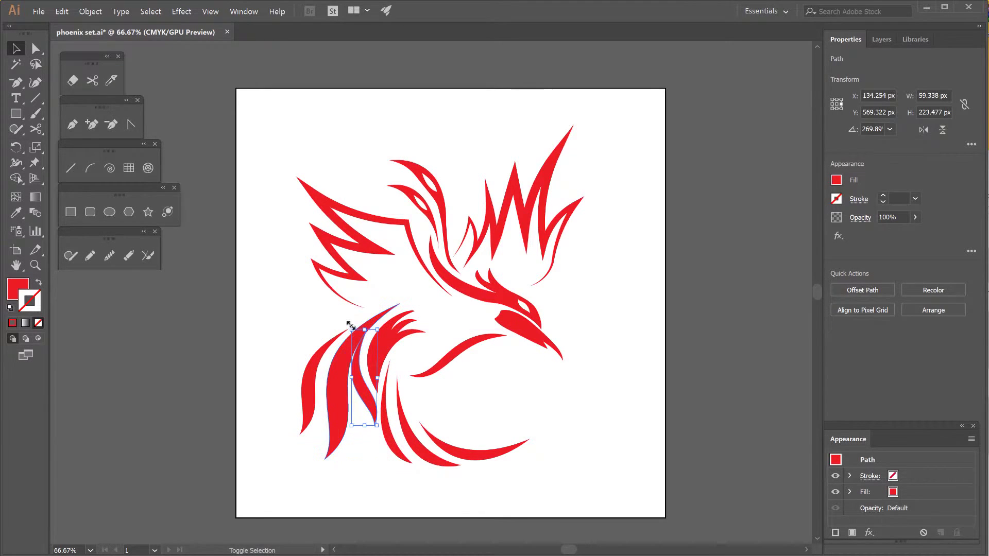
Step: Reflect another tail feather vertically using Transform > Reflect
{"action": "right_click", "coordinate": [390, 417]}
{"action": "left_click", "coordinate": [360, 419]}
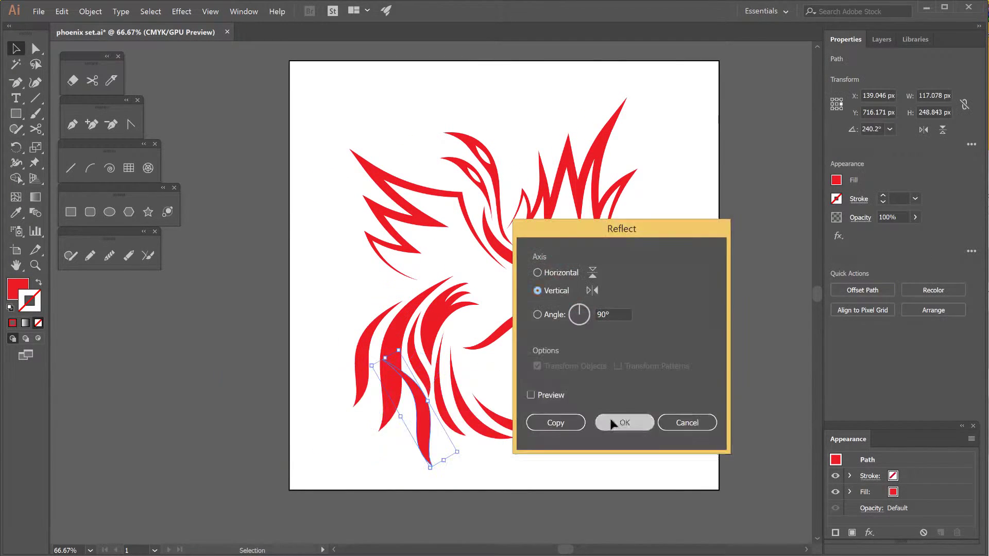
{"action": "left_click", "coordinate": [626, 421]}
{"action": "key", "text": "r"}
{"action": "left_click", "coordinate": [475, 446]}
{"action": "scroll", "coordinate": [475, 446], "scroll_direction": "left", "scroll_amount": 3}
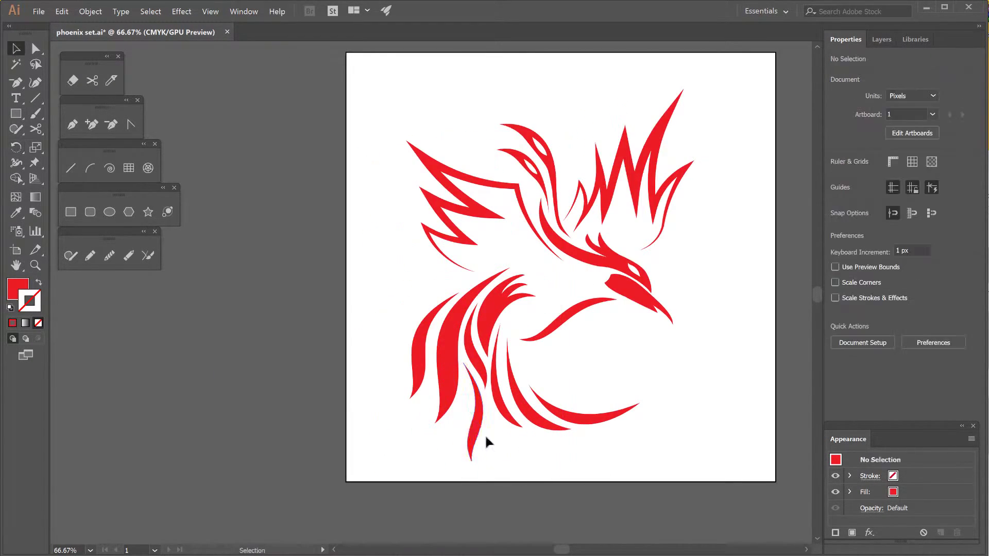
{"action": "scroll", "coordinate": [481, 446], "scroll_direction": "down", "scroll_amount": 3}
{"action": "left_click", "coordinate": [429, 304]}
Step: Mirror the lowest tail feather and rotate it to point down-left
{"action": "right_click", "coordinate": [427, 306]}
{"action": "left_click", "coordinate": [329, 381]}
{"action": "key", "text": "Return"}
{"action": "key", "text": "r"}
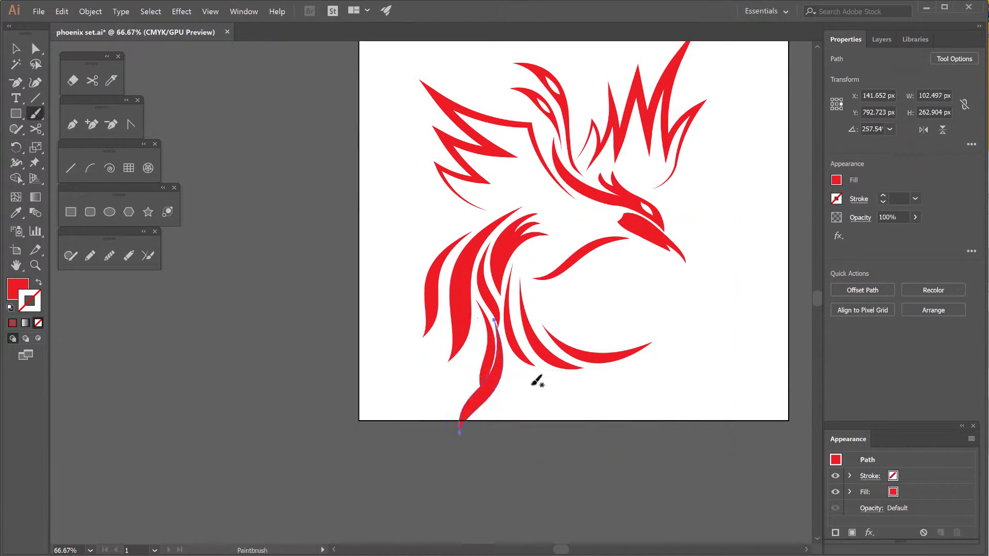
{"action": "mouse_move", "coordinate": [536, 380]}
{"action": "left_mouse_down"}
{"action": "mouse_move", "coordinate": [565, 363]}
{"action": "mouse_move", "coordinate": [451, 392]}
{"action": "left_mouse_up"}
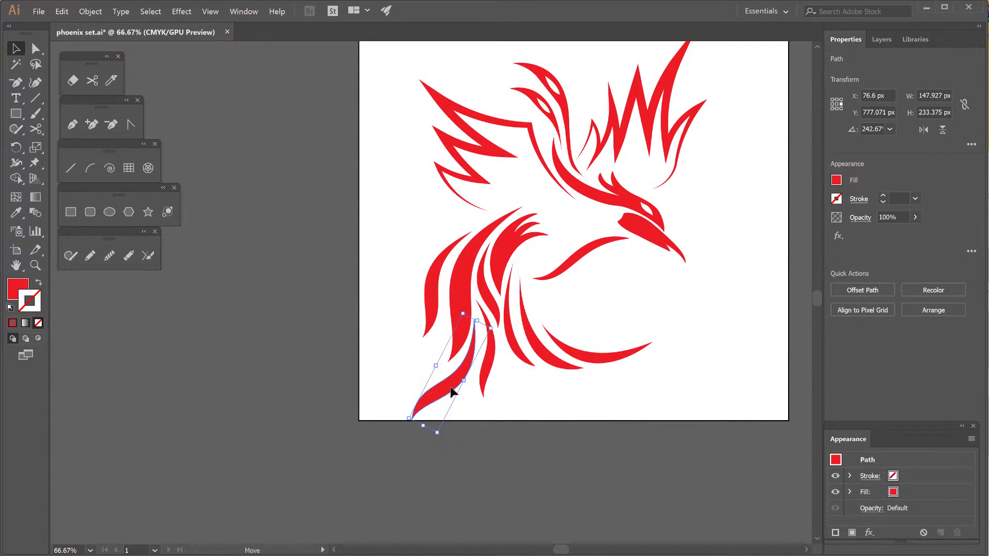
{"action": "key", "text": "v"}
{"action": "left_click", "coordinate": [521, 408]}
{"action": "left_click_drag", "start_coordinate": [539, 391], "coordinate": [442, 420]}
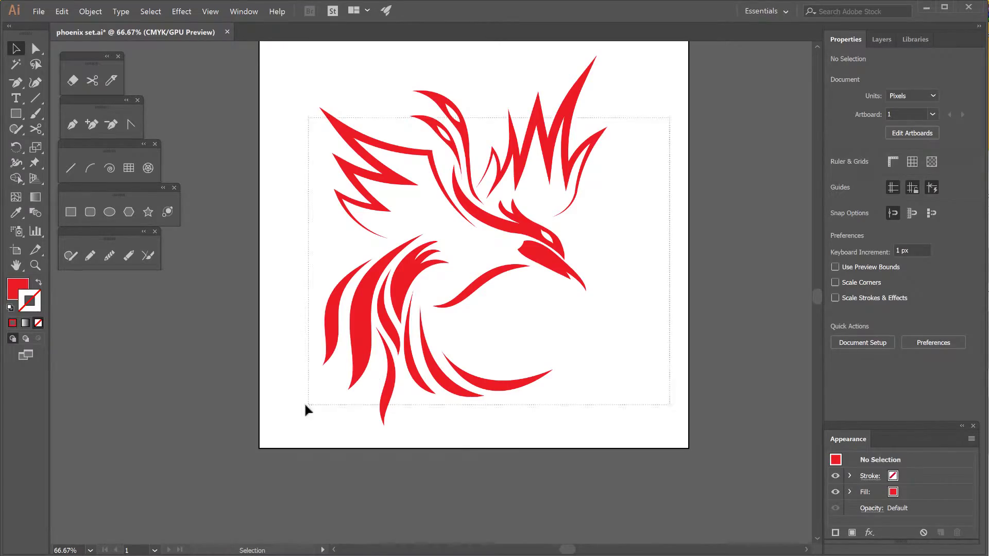
Step: Select all the artwork and scale the phoenix up to fill the artboard
{"action": "key", "text": "ctrl+a"}
{"action": "left_click_drag", "start_coordinate": [653, 239], "coordinate": [634, 292]}
{"action": "key", "text": "ctrl+shift+a"}
{"action": "left_click_drag", "start_coordinate": [653, 191], "coordinate": [653, 240]}
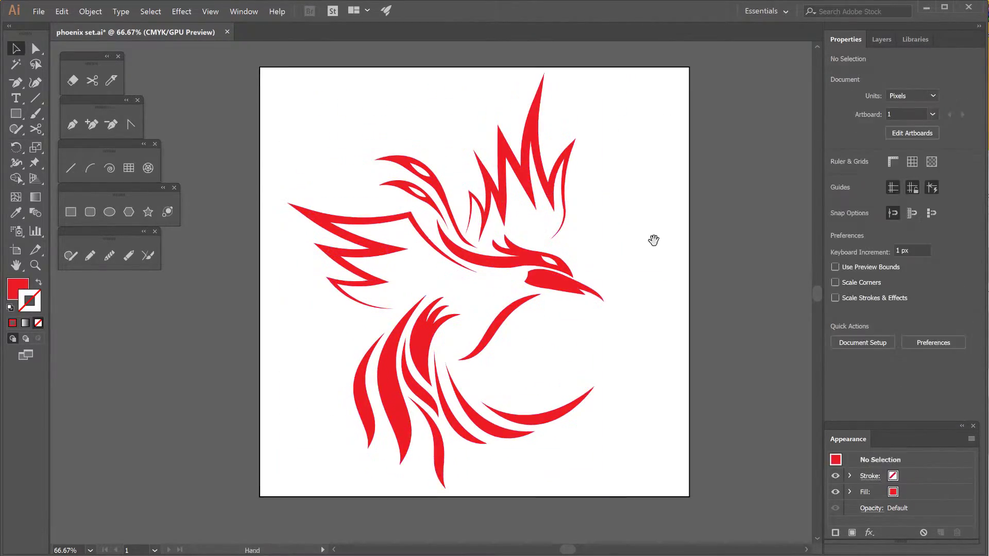
{"action": "key", "text": "ctrl+z"}
{"action": "key", "text": "ctrl+z"}
{"action": "key", "text": "ctrl+shift+a"}
{"action": "left_click_drag", "start_coordinate": [578, 229], "coordinate": [570, 236]}
{"action": "key", "text": "ctrl+a"}
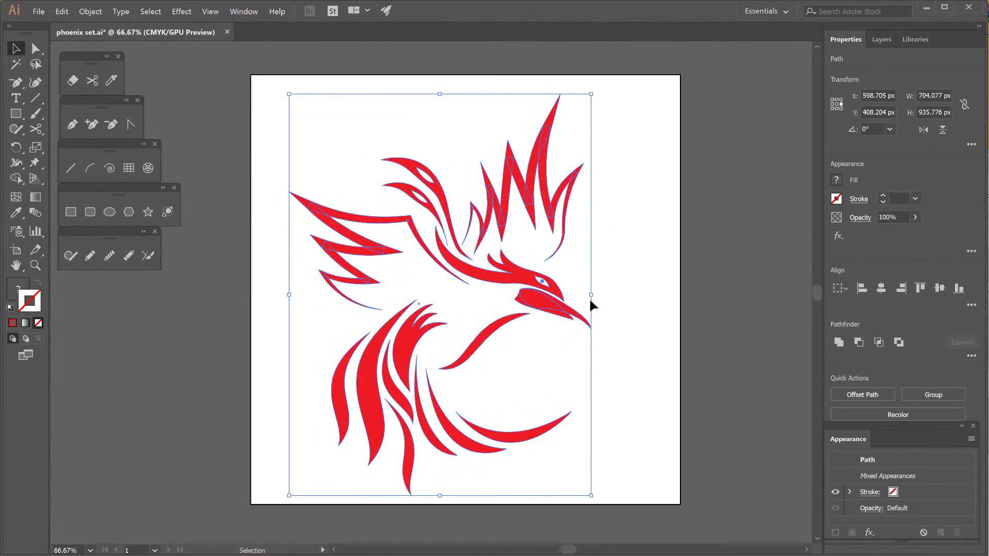
{"action": "key", "text": "ctrl+shift+a"}
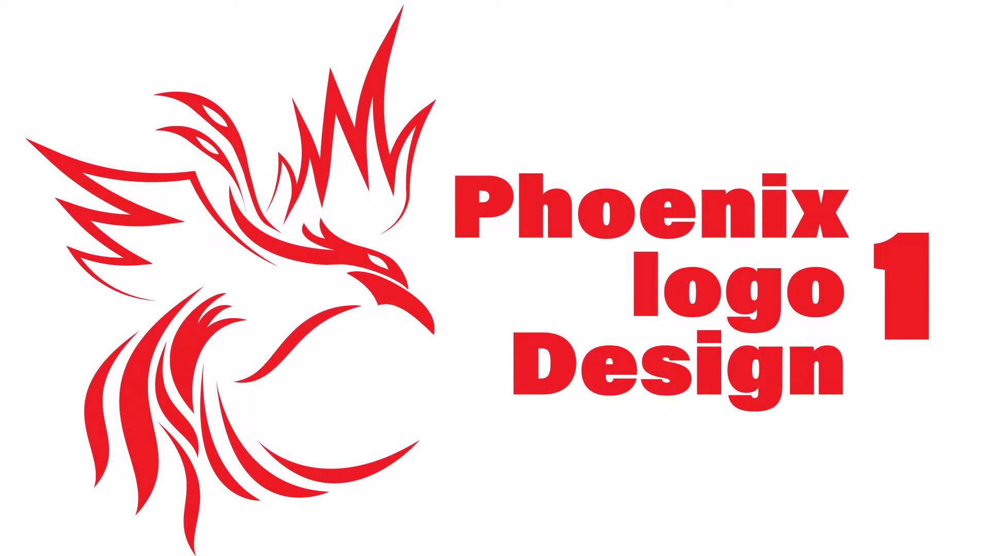